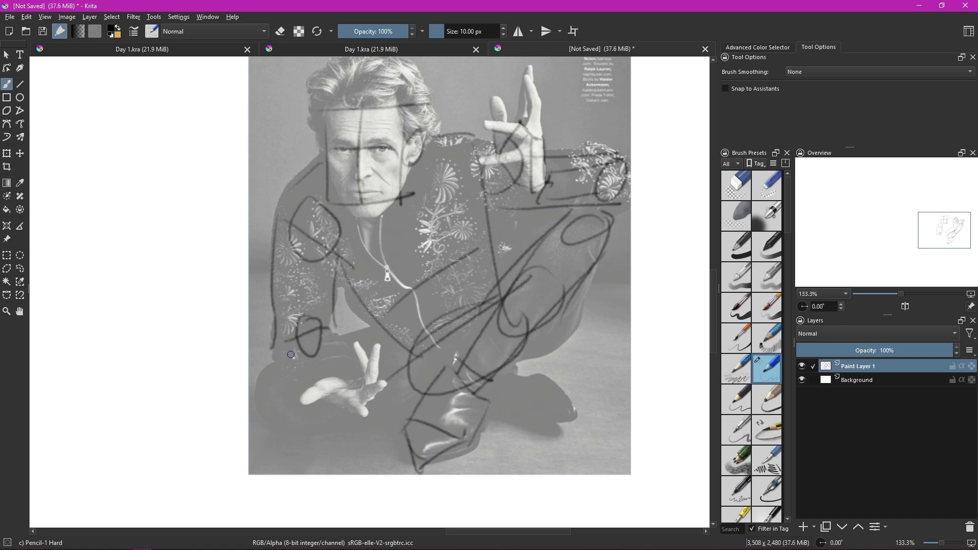
Finish tracing the folded leg on the crouching man's photo and sketch the head oval with face guides and spine beside it.
mouse_move(406, 350)
mouse_down()
mouse_move(265, 373)
mouse_move(301, 408)
mouse_move(278, 409)
mouse_move(319, 423)
mouse_move(456, 367)
mouse_move(586, 377)
mouse_up()
key(1)
mouse_move(162, 184)
mouse_down()
mouse_move(154, 184)
mouse_move(164, 186)
mouse_up()
drag(144, 216, 182, 217)
mouse_move(163, 189)
mouse_down()
mouse_move(164, 239)
mouse_move(255, 397)
mouse_up()
mouse_move(209, 255)
mouse_down()
mouse_move(176, 301)
mouse_move(192, 271)
mouse_up()
key(ctrl+z)
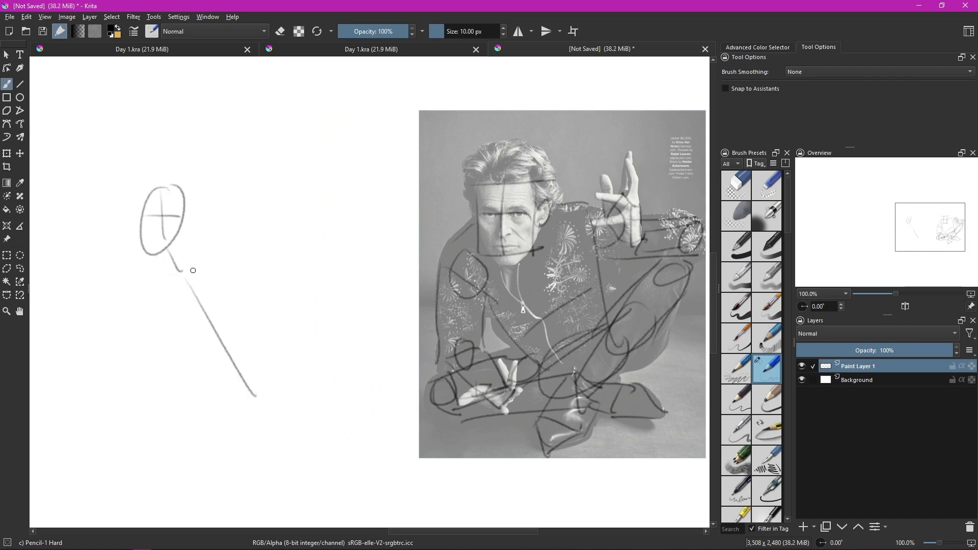
Sketch the rib cage oval with a slanted shoulder line and the pelvis oval with its hip line along the spine.
drag(214, 238, 198, 265)
drag(102, 291, 252, 229)
drag(280, 357, 265, 352)
drag(173, 379, 313, 364)
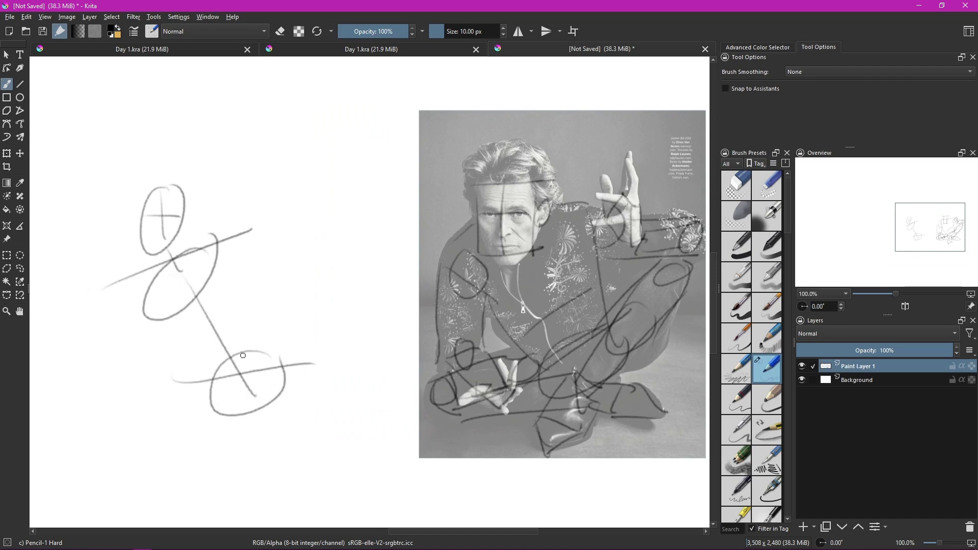
Frame the head with a box and sketch the outstretched arm with circles for the shoulder and elbow.
mouse_move(255, 228)
mouse_down()
mouse_move(220, 245)
mouse_move(254, 234)
mouse_up()
mouse_move(182, 250)
mouse_down()
mouse_move(184, 188)
mouse_move(180, 251)
mouse_up()
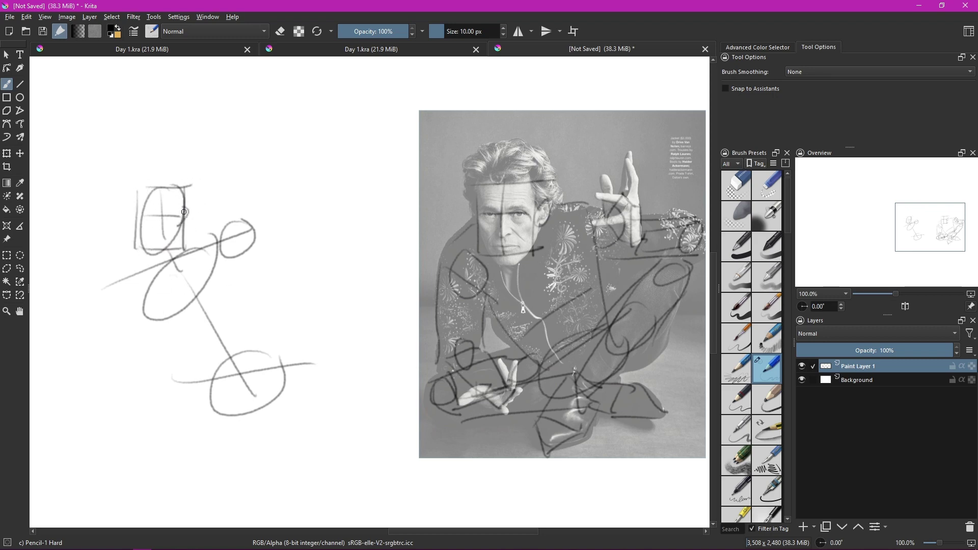
mouse_move(242, 239)
mouse_down()
mouse_move(306, 239)
mouse_move(250, 255)
mouse_up()
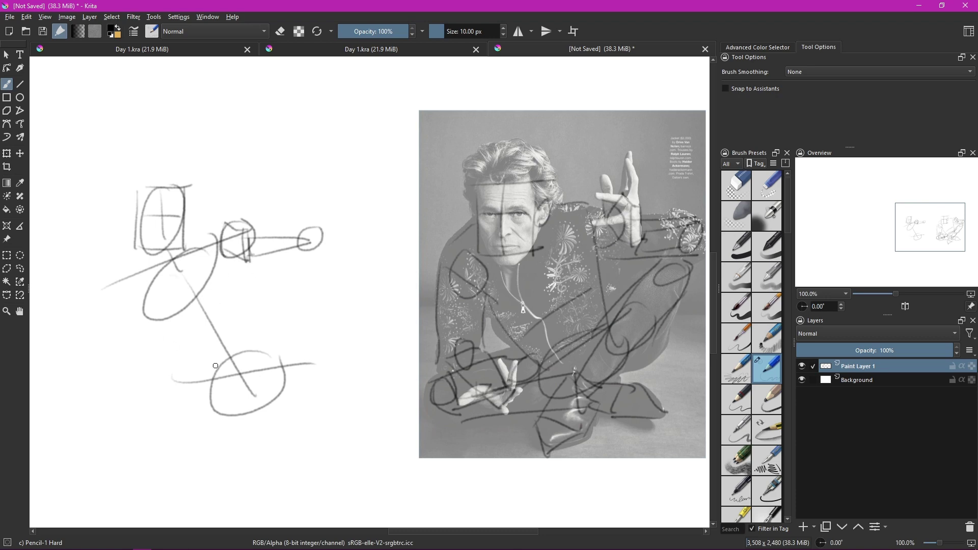
Sketch the raised bent leg with circles for the knee and hip and pointed shapes for the feet.
mouse_move(331, 250)
mouse_down()
mouse_move(328, 285)
mouse_move(275, 413)
mouse_up()
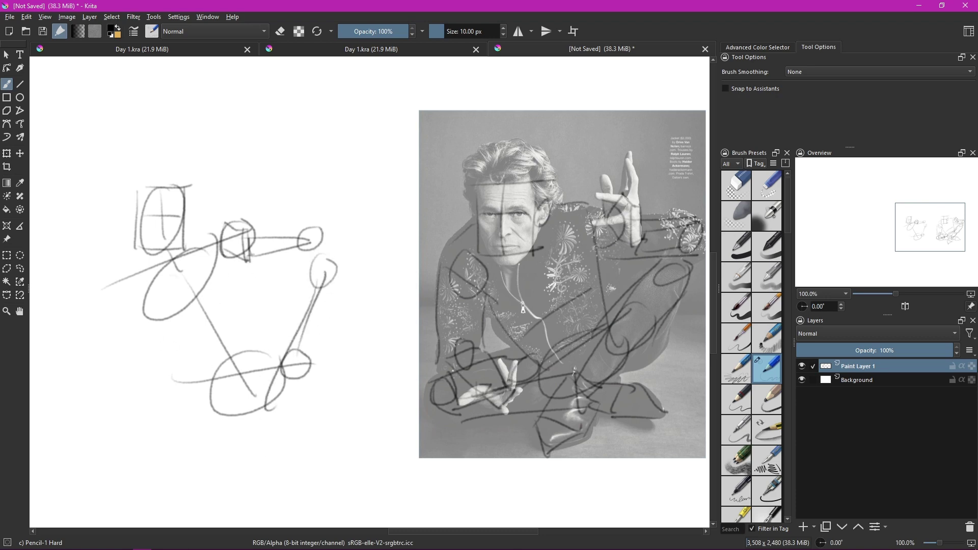
mouse_move(322, 278)
mouse_down()
mouse_move(266, 443)
mouse_move(285, 448)
mouse_up()
drag(257, 394, 282, 350)
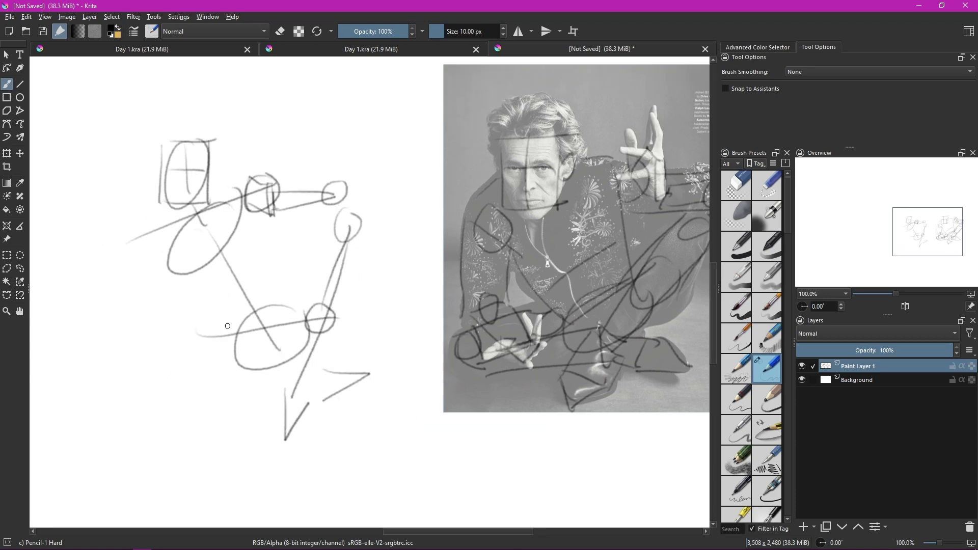
Sketch the folded leg and the lowered arm with joint circles, adding the hand and the sides of the torso.
drag(228, 326, 142, 395)
drag(261, 393, 181, 401)
drag(163, 229, 162, 232)
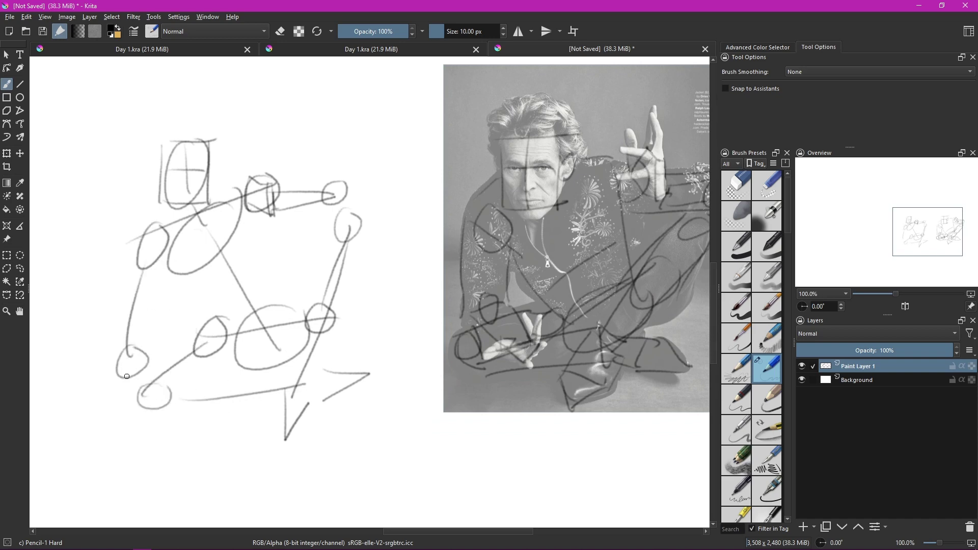
drag(171, 436, 200, 430)
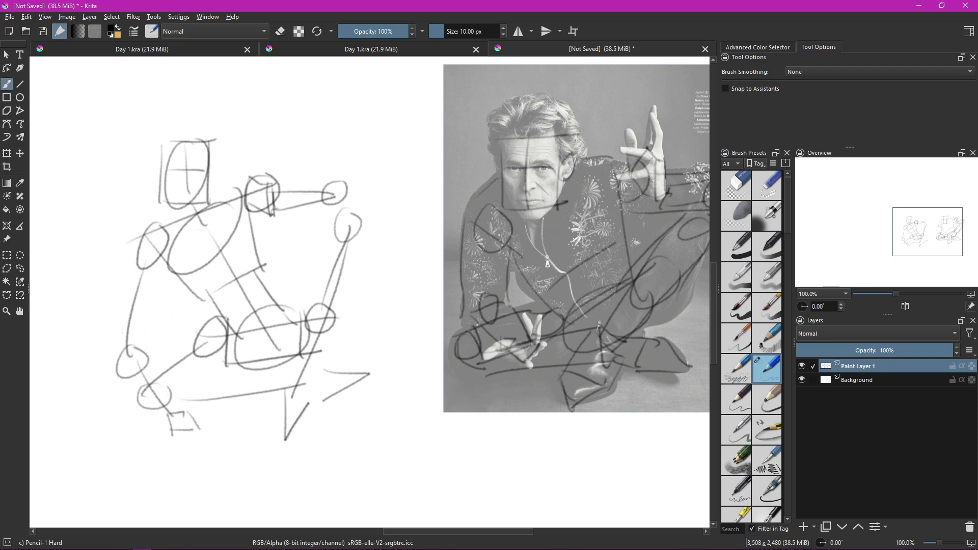
Move the sketched head down toward the shoulders and clean up the overlapping lines around its box.
key(t)
drag(197, 168, 207, 186)
key(q)
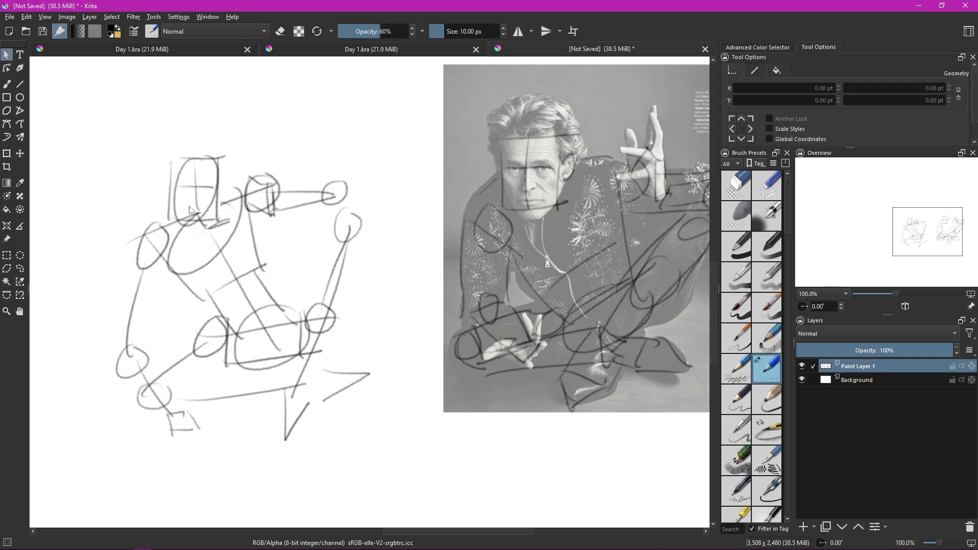
key(b)
key(e)
drag(198, 231, 219, 212)
key(e)
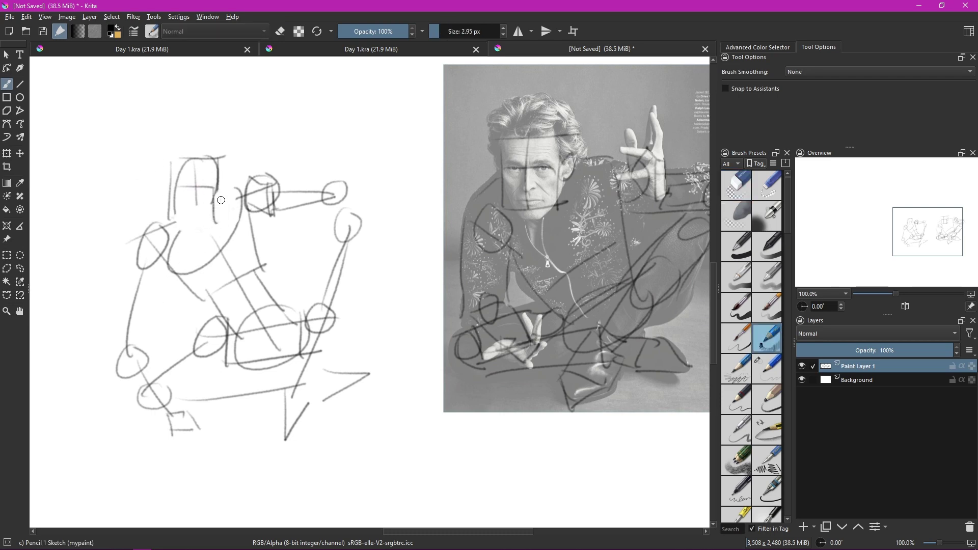
key(/)
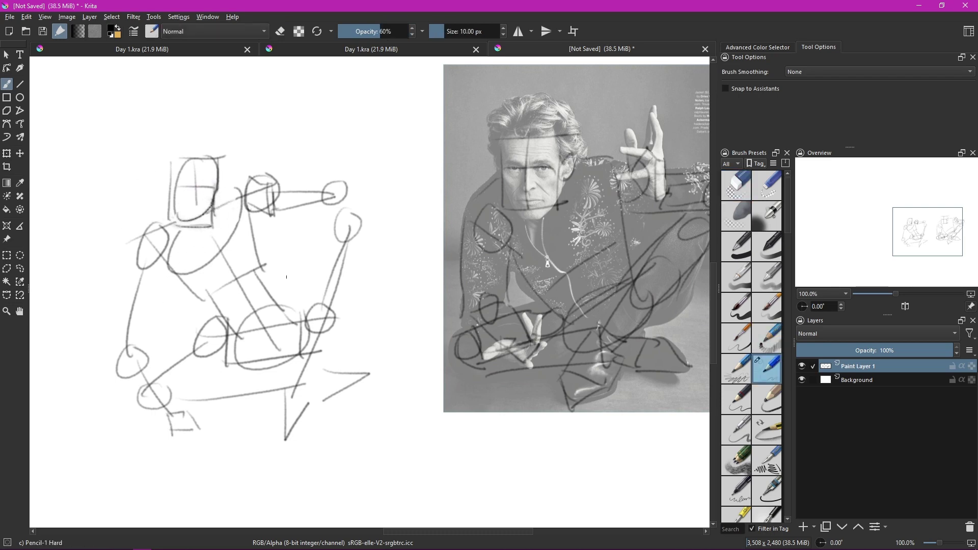
Erase the waist line of the crouching figure and redraw the lower edge of the rib cage.
key(e)
drag(232, 281, 208, 301)
key(e)
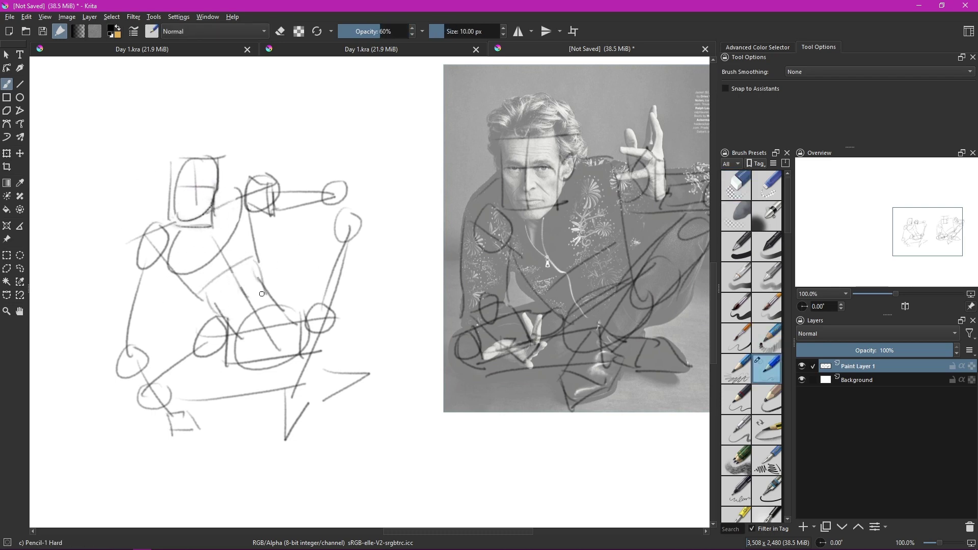
key(ctrl+z)
Outline the volumes of the lowered arm and the outstretched arm around their joint circles.
drag(134, 270, 127, 325)
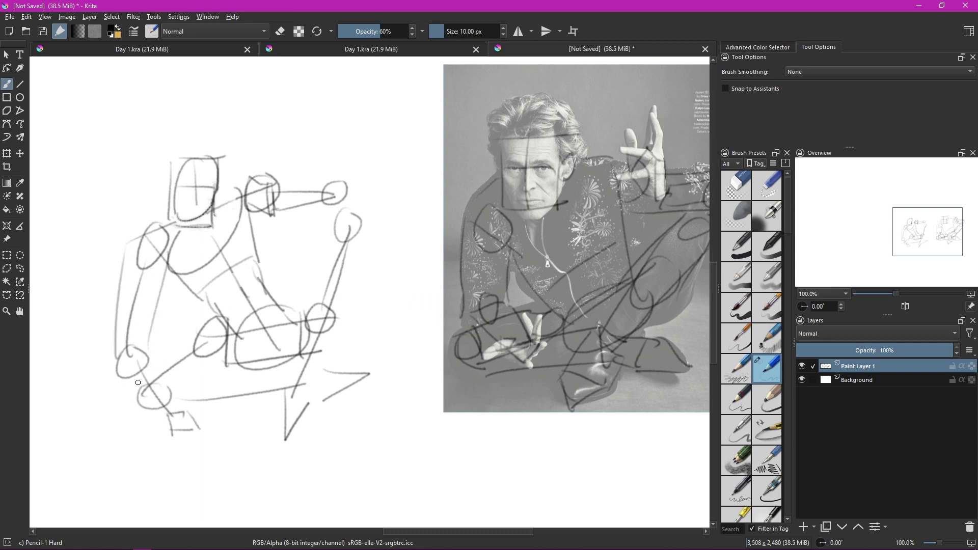
drag(138, 382, 166, 405)
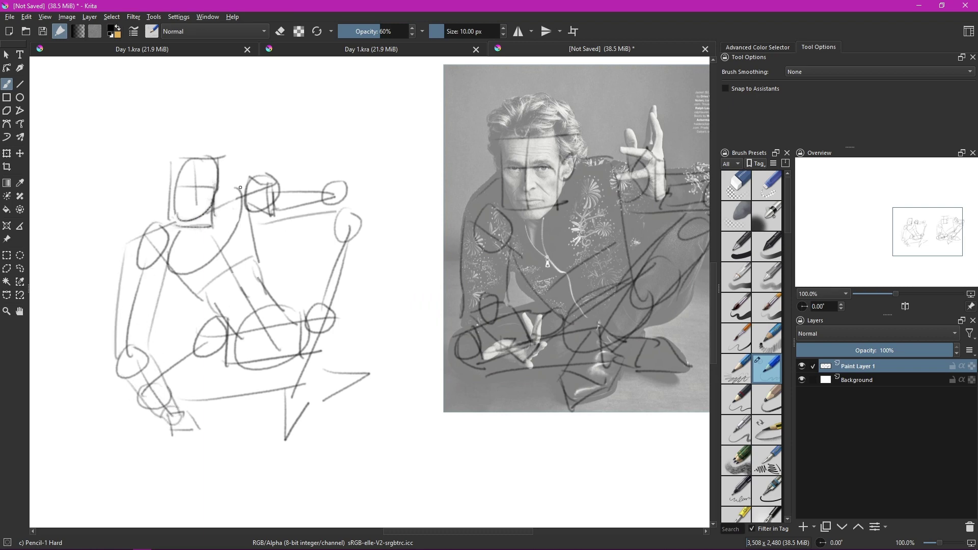
mouse_move(262, 182)
mouse_down()
mouse_move(334, 214)
mouse_move(291, 314)
mouse_up()
Outline the thigh and calf of the raised bent leg around its centre lines.
drag(356, 240, 344, 316)
drag(358, 224, 302, 401)
drag(361, 260, 336, 359)
drag(334, 236, 329, 276)
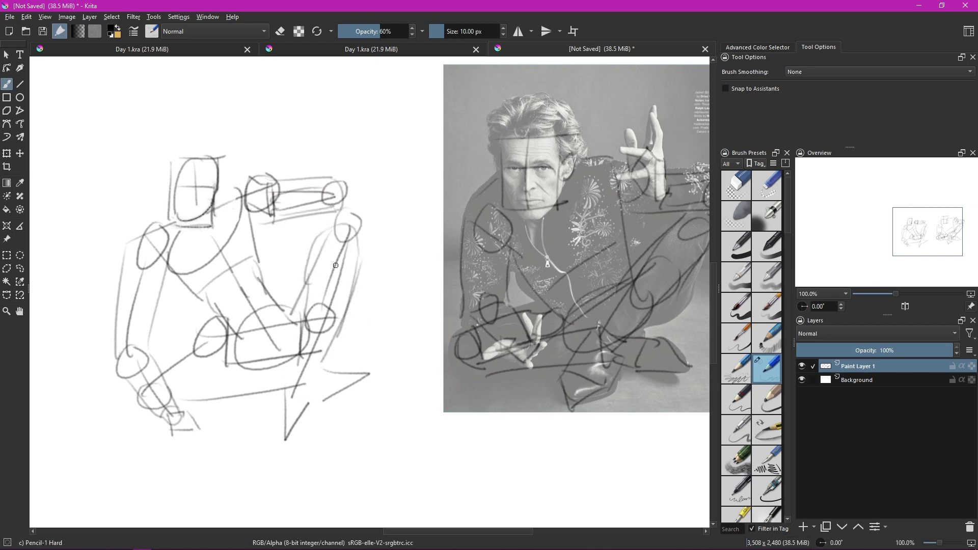
Outline the thigh and shin of the folded leg between the hip, knee and foot.
mouse_move(197, 335)
mouse_down()
mouse_move(136, 393)
mouse_move(287, 372)
mouse_up()
drag(198, 411, 310, 402)
drag(174, 387, 312, 368)
drag(173, 418, 329, 389)
mouse_move(170, 390)
mouse_down()
mouse_move(315, 363)
mouse_move(309, 406)
mouse_up()
Bring the photo of the man in the checked suit from the References folder into the drawing above the first pose.
scroll(308, 406, down, 1)
key(minus)
key(alt+Tab)
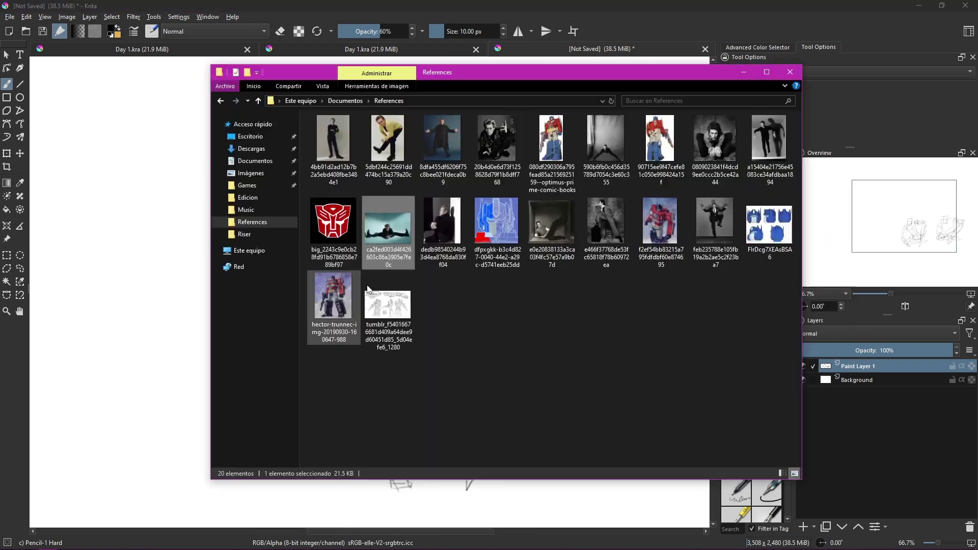
drag(331, 143, 283, 322)
key(ctrl+v)
scroll(370, 211, up, 3)
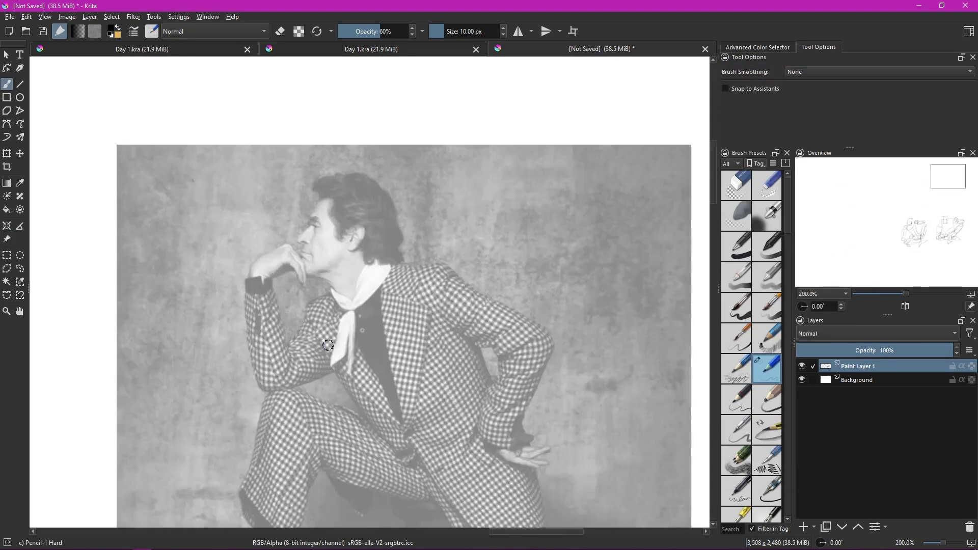
mouse_move(331, 280)
mouse_down()
mouse_move(388, 193)
mouse_move(290, 239)
mouse_move(347, 270)
mouse_up()
key(ctrl+z)
key(ctrl+z)
key(ctrl+z)
key(ctrl+z)
Trace the suited man's head on the photo with construction lines for the face, forehead, jaw and neck.
drag(312, 215, 300, 268)
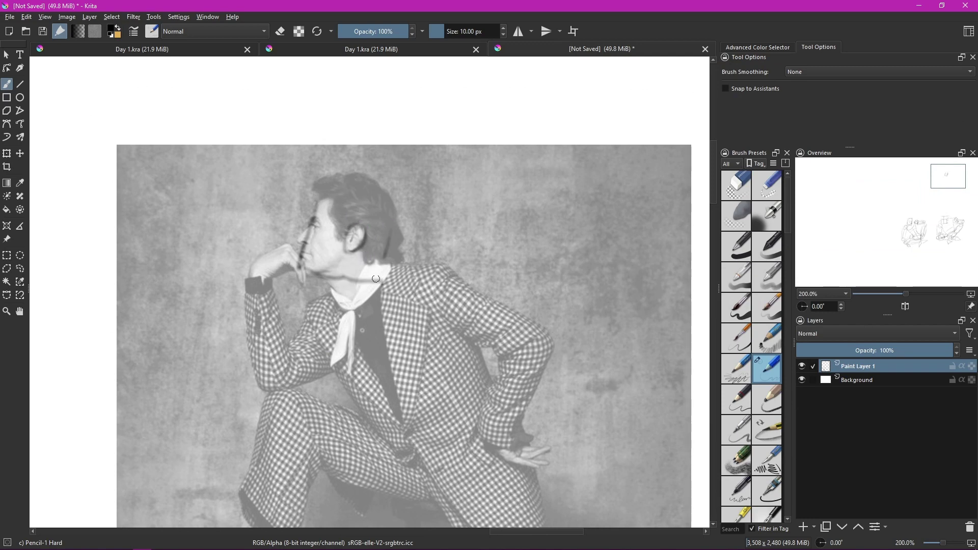
mouse_move(316, 201)
mouse_down()
mouse_move(366, 201)
mouse_move(337, 279)
mouse_move(354, 278)
mouse_move(365, 312)
mouse_up()
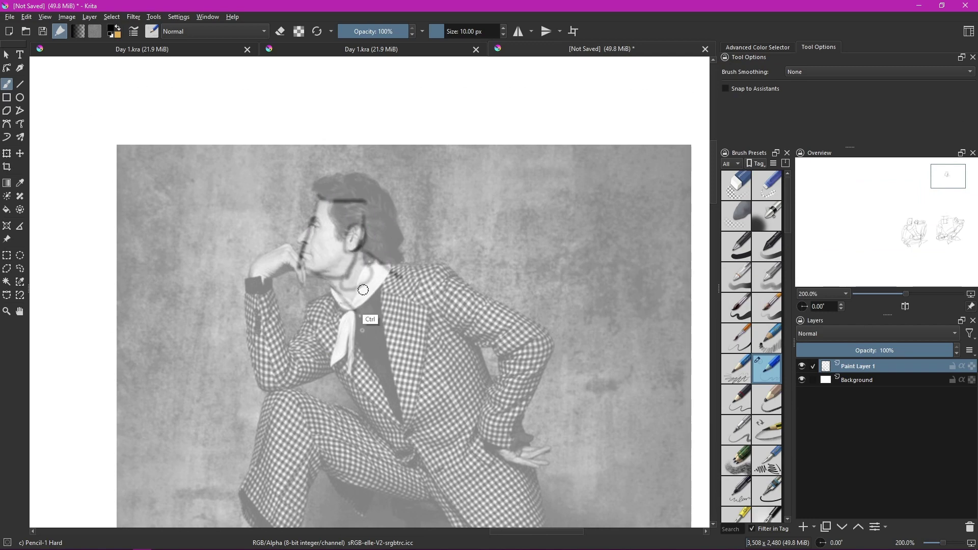
drag(370, 258, 393, 278)
drag(363, 206, 390, 278)
key(ctrl+z)
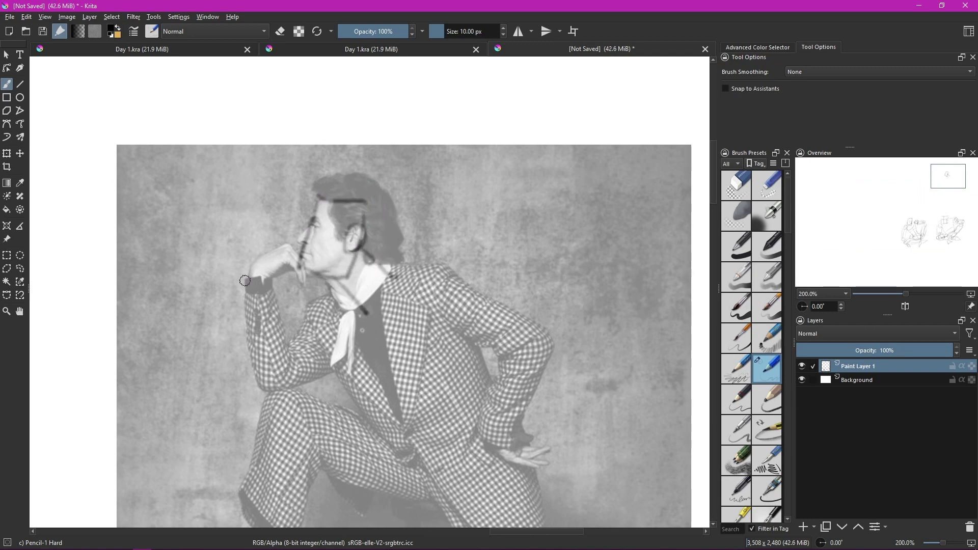
Trace the bent arm that supports the chin, from the hand and wrist over the elbow to the shoulder.
drag(270, 288, 296, 359)
mouse_move(250, 298)
mouse_down()
mouse_move(242, 385)
mouse_move(274, 276)
mouse_move(252, 266)
mouse_up()
drag(262, 293, 278, 275)
drag(267, 390, 303, 354)
mouse_move(311, 312)
mouse_down()
mouse_move(293, 365)
mouse_move(356, 297)
mouse_up()
drag(288, 387, 346, 363)
Trace the far shoulder circle and the torso of the suited man, including the chest sides, rib cage edge and waist.
drag(413, 265, 423, 321)
mouse_move(306, 303)
mouse_down()
mouse_move(440, 277)
mouse_move(336, 357)
mouse_move(388, 440)
mouse_up()
key(ctrl+z)
key(ctrl+z)
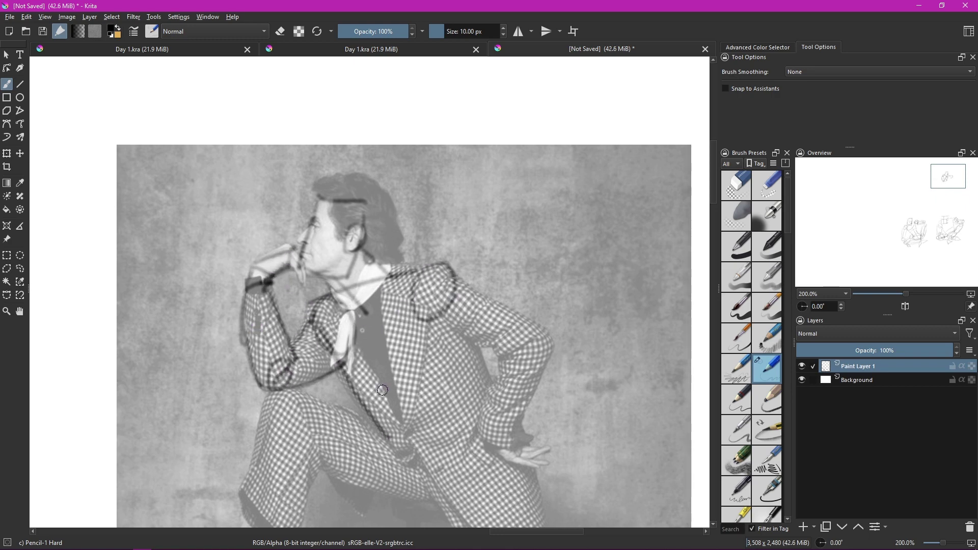
drag(448, 291, 494, 422)
mouse_move(377, 428)
mouse_down()
mouse_move(509, 448)
mouse_move(512, 437)
mouse_up()
key(ctrl+z)
mouse_move(346, 380)
mouse_down()
mouse_move(461, 351)
mouse_move(410, 437)
mouse_up()
mouse_move(448, 372)
mouse_down()
mouse_move(492, 423)
mouse_move(380, 428)
mouse_move(462, 431)
mouse_up()
Trace the arm resting on the hip down to the wrist and mark the pelvis with curved lines.
mouse_move(455, 273)
mouse_down()
mouse_move(537, 352)
mouse_move(548, 387)
mouse_move(516, 438)
mouse_up()
mouse_move(510, 357)
mouse_down()
mouse_move(490, 444)
mouse_move(514, 468)
mouse_up()
scroll(514, 468, down, 4)
drag(380, 253, 476, 316)
drag(519, 268, 445, 327)
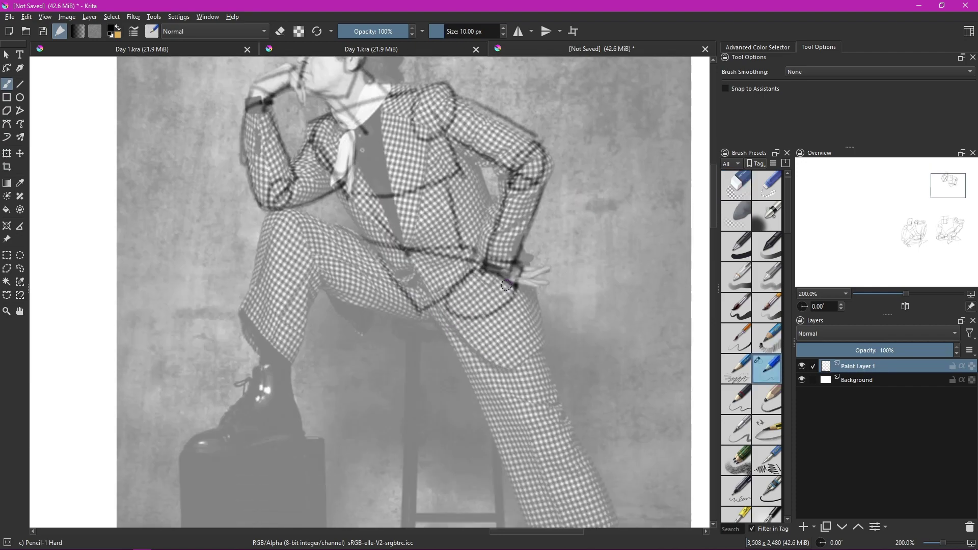
Trace the outstretched leg on the photo, with the thigh, a knee circle and the lower leg.
scroll(484, 326, down, 2)
drag(552, 337, 547, 331)
scroll(521, 331, down, 2)
key(ctrl+z)
key(ctrl+z)
drag(525, 153, 570, 275)
drag(461, 173, 530, 280)
drag(548, 265, 640, 395)
mouse_move(550, 311)
mouse_down()
mouse_move(607, 403)
mouse_move(672, 467)
mouse_up()
Trace the ankle and shoe of the outstretched leg.
scroll(626, 460, down, 1)
key(ctrl+z)
drag(623, 449, 674, 484)
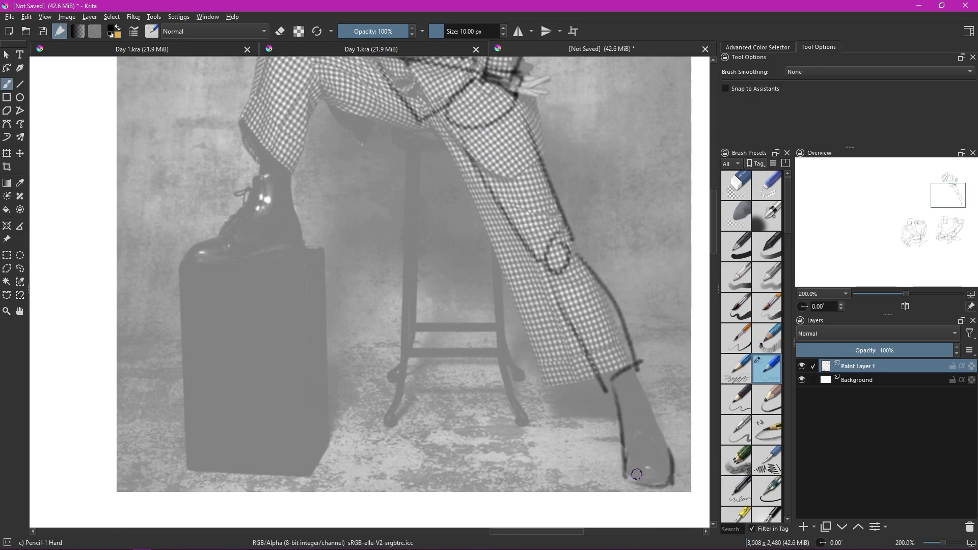
drag(640, 369, 670, 431)
Trace the raised leg on the photo with its thigh, hip and knee ovals and shin.
mouse_move(406, 195)
mouse_down()
mouse_move(394, 404)
mouse_move(445, 400)
mouse_up()
drag(433, 278, 333, 239)
drag(461, 329, 339, 303)
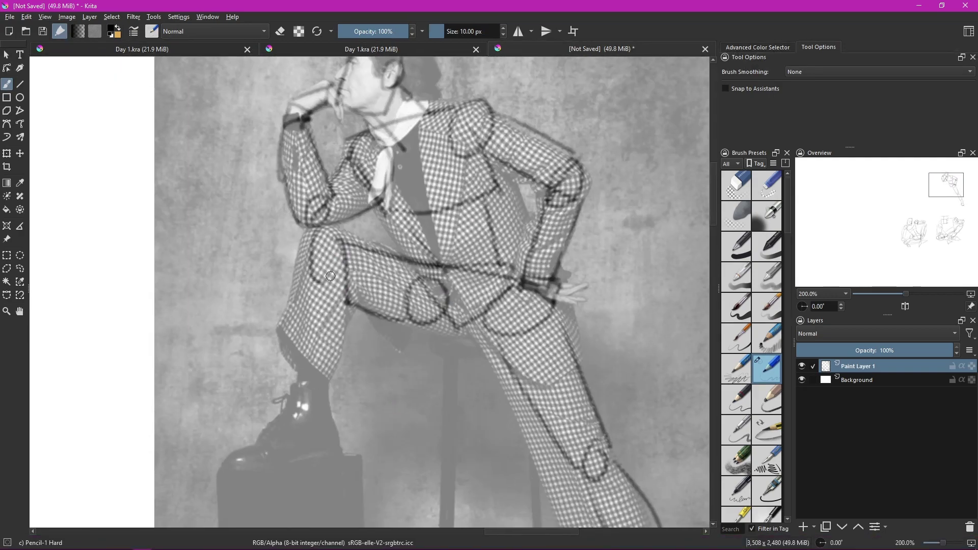
drag(326, 230, 323, 232)
drag(306, 270, 301, 369)
drag(344, 285, 331, 389)
Trace the ankle and the boot standing on the box, including its toe, sole and heel.
drag(301, 392, 331, 398)
key(ctrl+z)
drag(330, 390, 339, 465)
drag(232, 479, 318, 470)
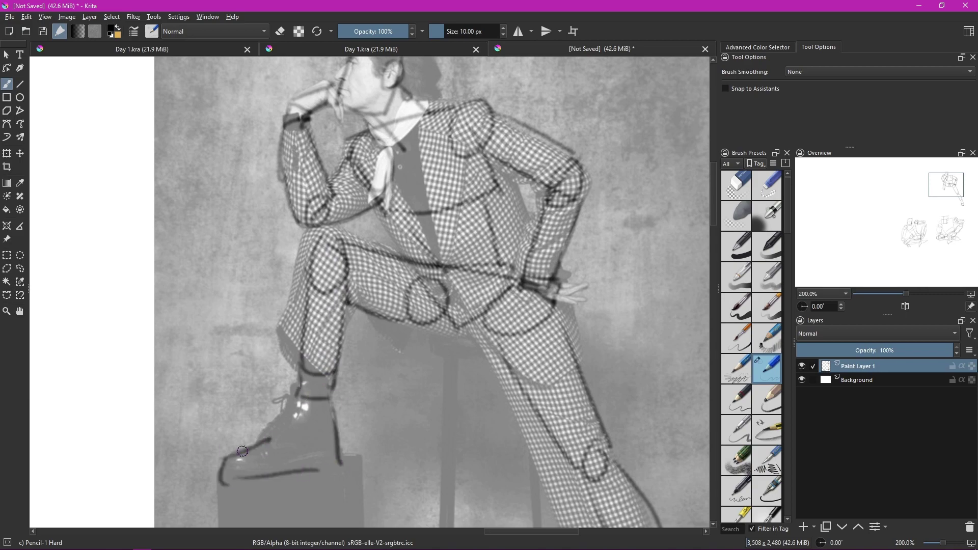
drag(226, 450, 219, 484)
drag(304, 388, 263, 448)
mouse_move(294, 404)
mouse_down()
mouse_move(303, 330)
mouse_move(351, 390)
mouse_up()
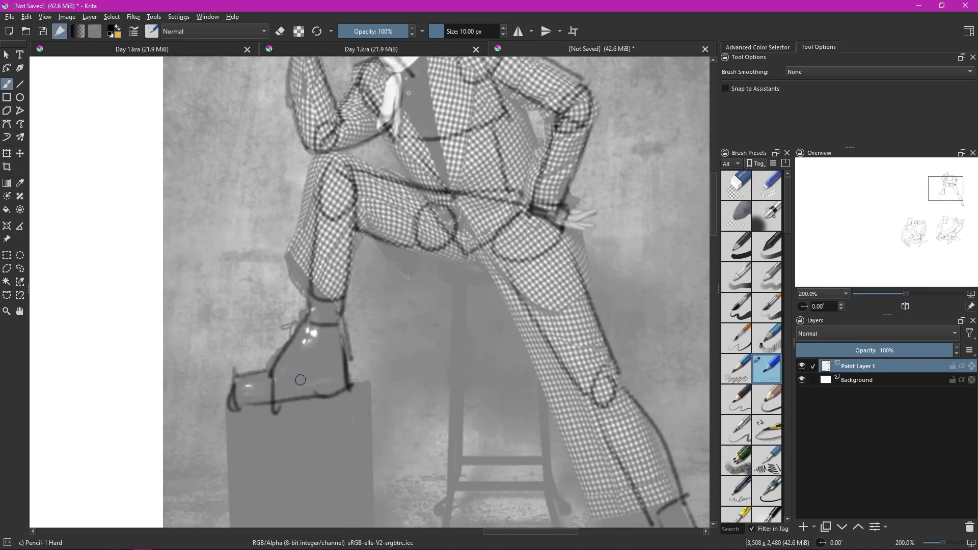
Refine the traced head with the profile of the face and the curve of the back of the skull.
scroll(278, 377, down, 5)
scroll(388, 285, up, 8)
drag(400, 234, 468, 209)
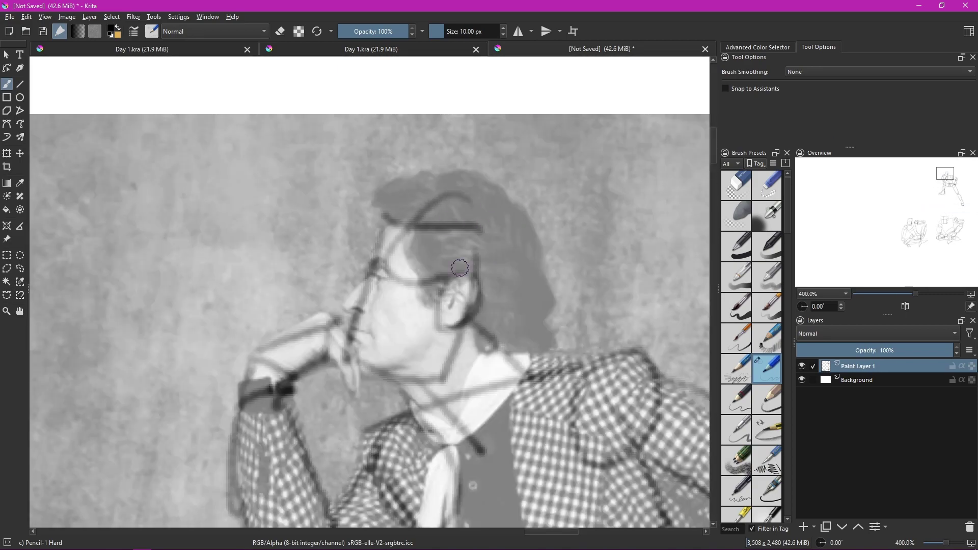
key(ctrl+z)
mouse_move(372, 277)
mouse_down()
mouse_move(326, 321)
mouse_move(351, 319)
mouse_up()
drag(459, 239, 449, 361)
key(ctrl+z)
drag(382, 219, 476, 275)
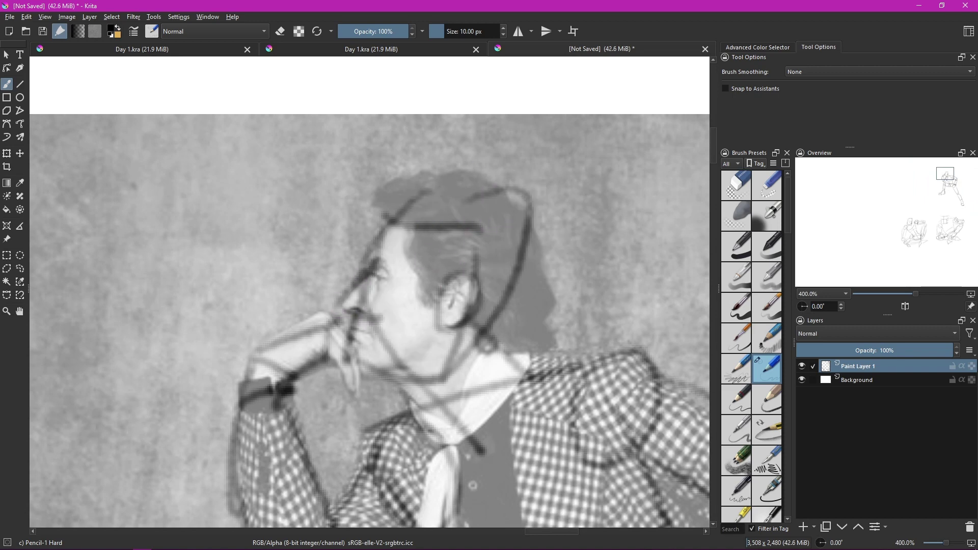
drag(458, 239, 448, 362)
key(ctrl+z)
Sketch an oval for the head in the blank area beside the suited man's photo and reposition it with the Transform tool.
scroll(491, 257, down, 6)
drag(267, 145, 257, 213)
key(ctrl+z)
key(i)
key(i)
key(i)
key(i)
key(ctrl+t)
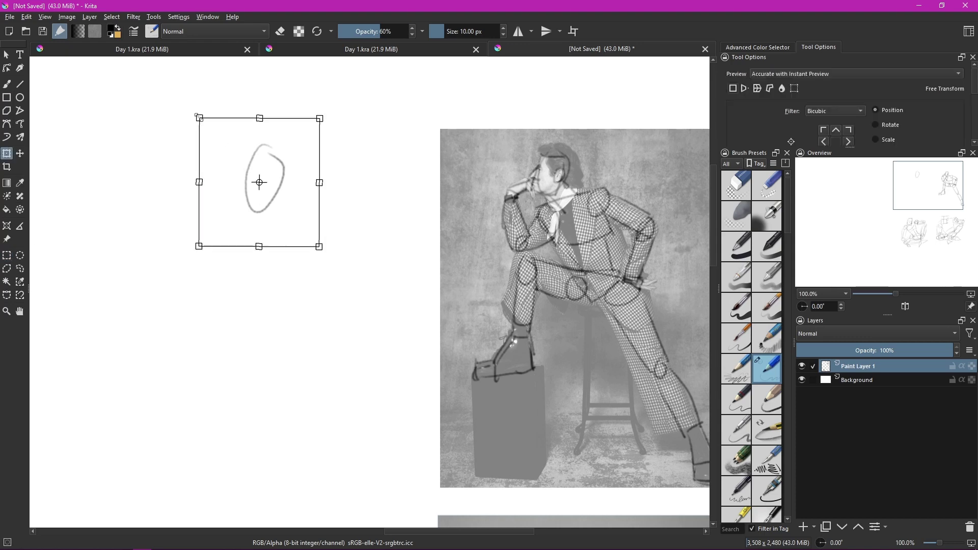
key(b)
Draw a tilted box around the head oval, add the face guide lines and sketch the shoulder line and spine.
mouse_move(259, 159)
mouse_down()
mouse_move(249, 218)
mouse_move(298, 220)
mouse_up()
drag(257, 161, 299, 173)
drag(265, 168, 261, 207)
drag(253, 178, 273, 184)
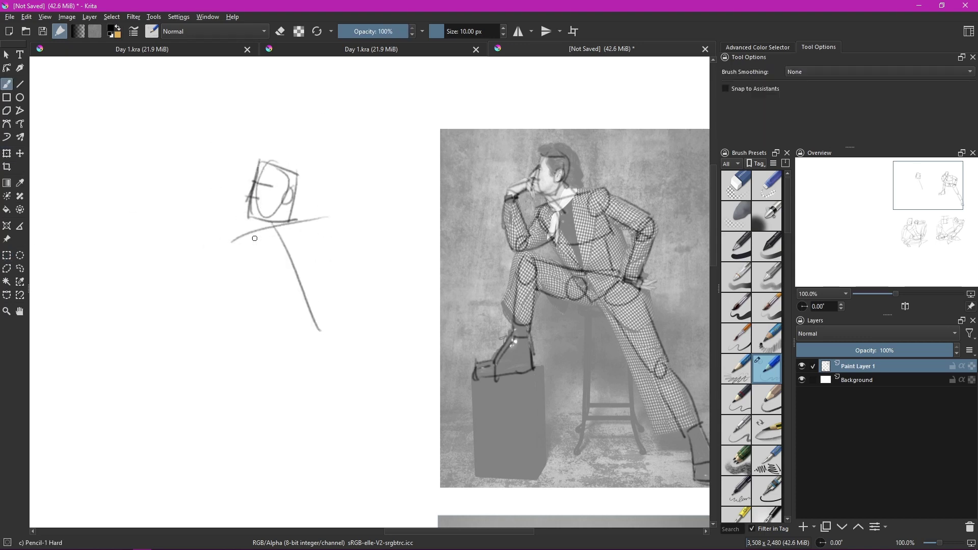
mouse_move(277, 234)
mouse_down()
mouse_move(279, 224)
mouse_move(271, 293)
mouse_up()
drag(316, 219, 339, 286)
drag(270, 293, 331, 267)
mouse_move(295, 292)
mouse_down()
mouse_move(314, 330)
mouse_move(349, 327)
mouse_move(336, 366)
mouse_up()
key(ctrl+z)
key(ctrl+z)
key(ctrl+z)
key(ctrl+z)
Block in the torso with the rib cage, pelvis oval and waist lines below the shoulder line.
mouse_move(348, 261)
mouse_down()
mouse_move(283, 293)
mouse_move(320, 330)
mouse_up()
drag(336, 306, 295, 352)
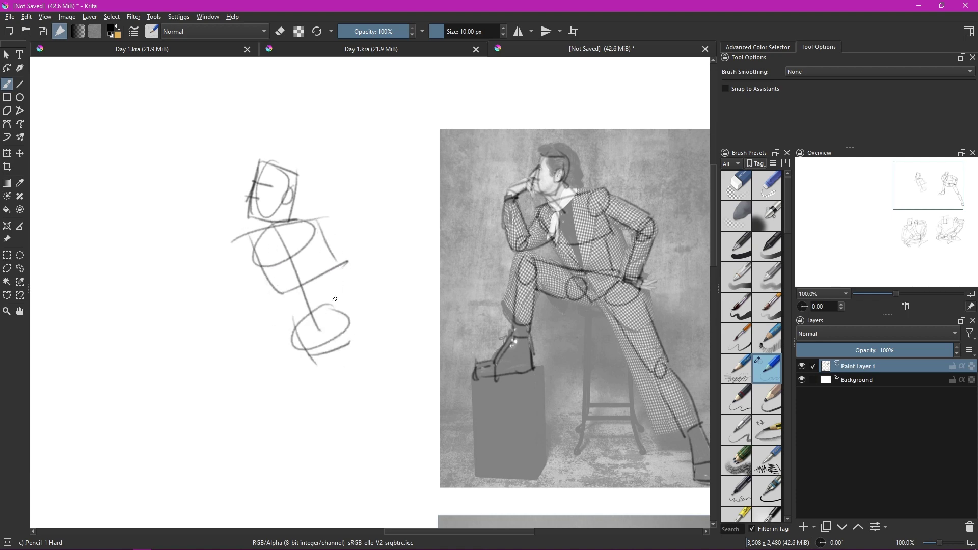
key(ctrl+z)
key(ctrl+z)
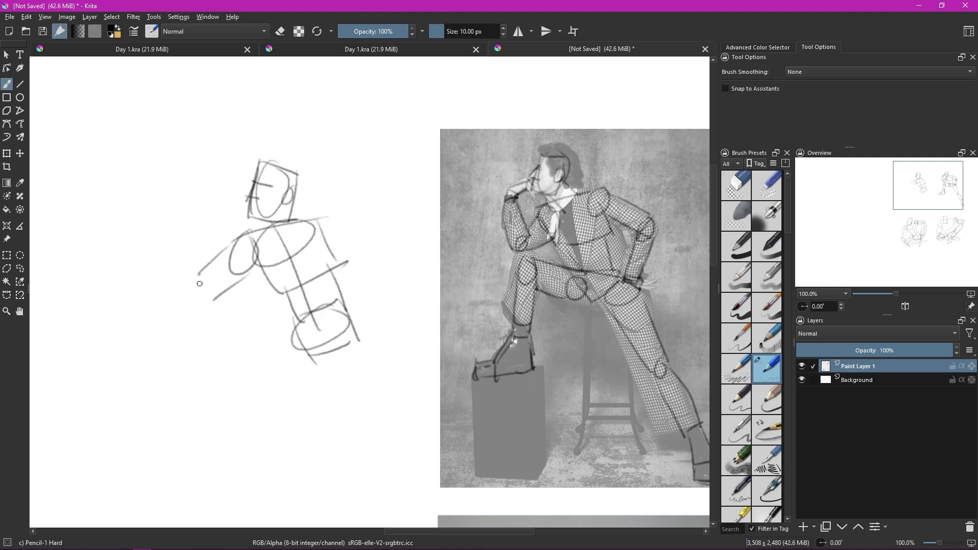
Sketch the bent supporting arm from the shoulder over the elbow up to the hand at the chin.
drag(217, 278, 191, 306)
key(ctrl+z)
mouse_move(214, 270)
mouse_down()
mouse_move(247, 237)
mouse_move(201, 306)
mouse_up()
key(ctrl+z)
key(ctrl+z)
mouse_move(247, 260)
mouse_down()
mouse_move(210, 290)
mouse_move(207, 219)
mouse_move(209, 274)
mouse_move(251, 247)
mouse_up()
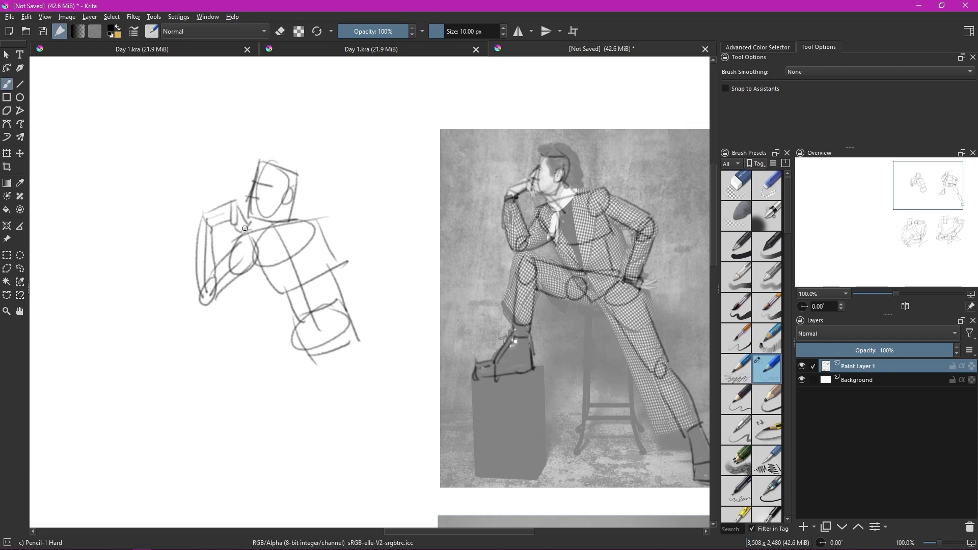
Sketch the other arm with shoulder and elbow circles, its outlines and the hand resting on the hip.
mouse_move(328, 216)
mouse_down()
mouse_move(374, 246)
mouse_move(366, 322)
mouse_up()
key(ctrl+z)
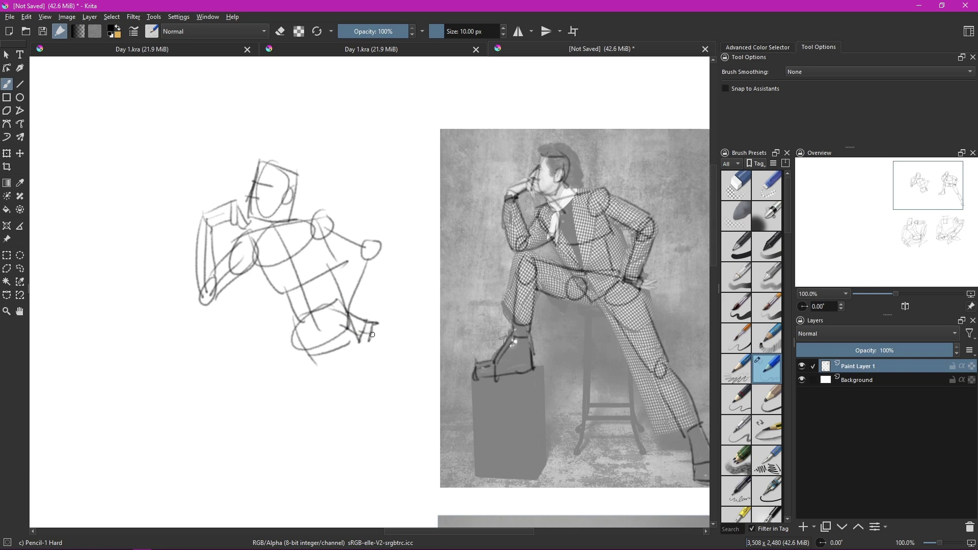
mouse_move(335, 214)
mouse_down()
mouse_move(377, 240)
mouse_move(326, 231)
mouse_up()
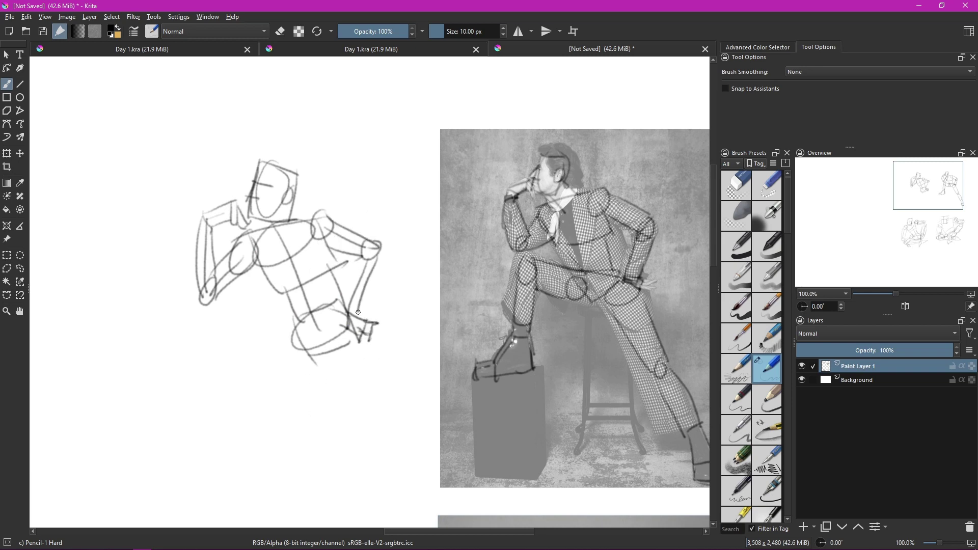
Sketch the raised leg of the standing figure with hip and knee circles, thigh outlines and shin lines down to the foot.
key(ctrl+z)
mouse_move(347, 309)
mouse_down()
mouse_move(366, 259)
mouse_move(341, 321)
mouse_up()
key(ctrl+z)
drag(284, 401, 284, 366)
mouse_move(218, 275)
mouse_down()
mouse_move(201, 292)
mouse_move(221, 273)
mouse_move(290, 296)
mouse_move(213, 349)
mouse_up()
drag(224, 306, 285, 322)
key(ctrl+z)
drag(225, 275, 292, 294)
drag(213, 298, 286, 321)
drag(199, 288, 215, 349)
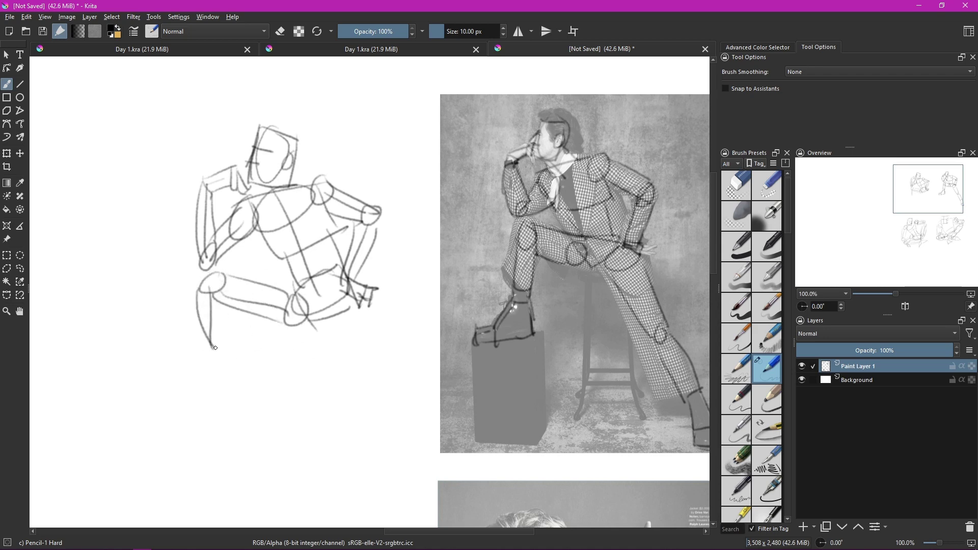
drag(199, 289, 209, 360)
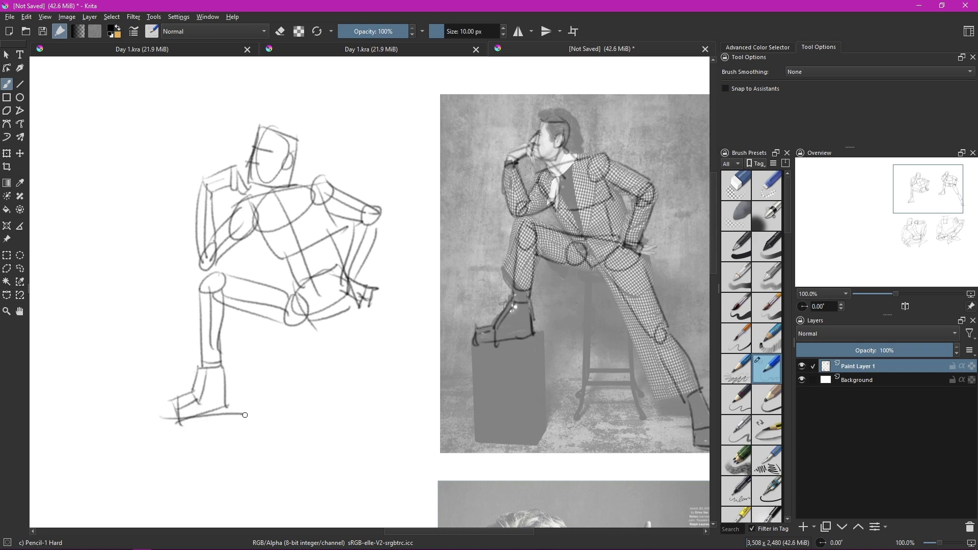
Draw the sides and base of the block beneath the raised foot.
drag(242, 406, 238, 493)
mouse_move(176, 424)
mouse_down()
mouse_move(178, 489)
mouse_move(242, 495)
mouse_up()
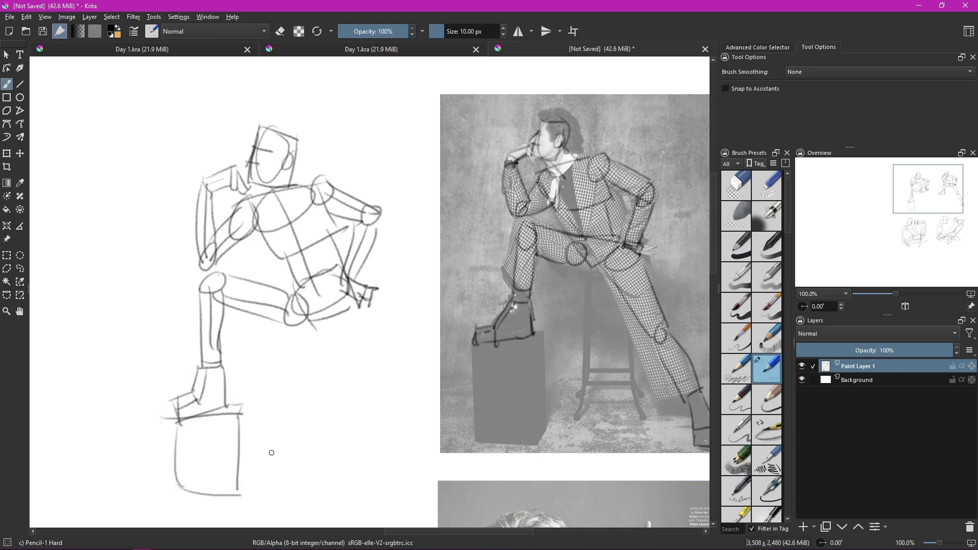
scroll(250, 424, down, 3)
drag(175, 355, 175, 445)
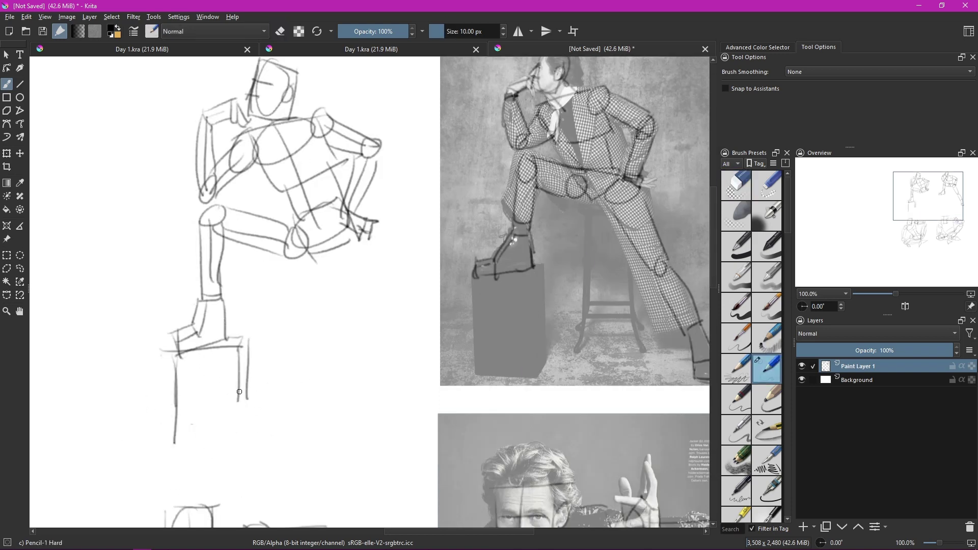
Select the standing figure sketch, move it farther from its reference photo, deselect it and return to the brush.
key(ctrl+r)
drag(33, 92, 339, 485)
key(t)
mouse_move(203, 255)
mouse_down()
mouse_move(627, 198)
mouse_move(270, 213)
mouse_move(257, 257)
mouse_move(290, 312)
mouse_up()
key(ctrl+shift+a)
key(b)
Sketch the extended leg from the hip over the knee circle and shin down to the foot, correcting misplaced lines.
scroll(258, 251, down, 1)
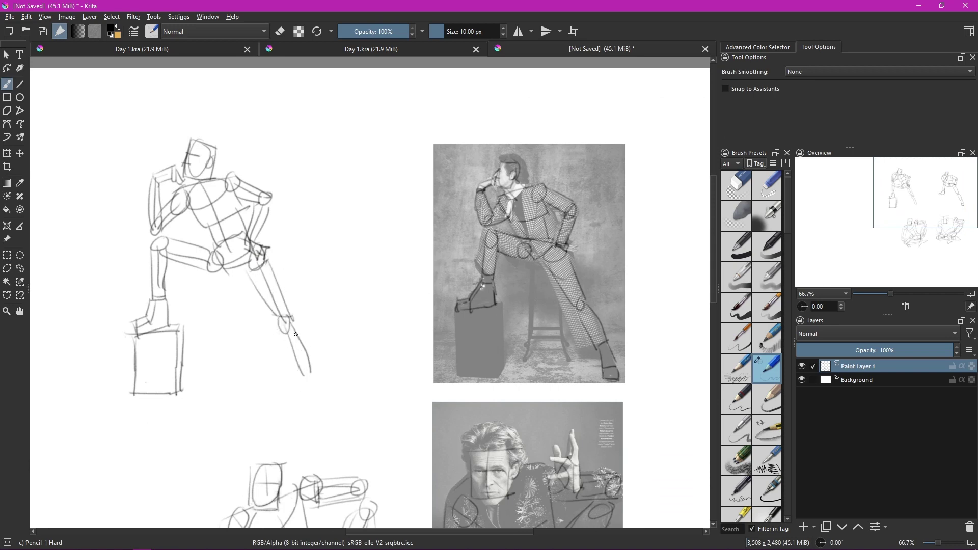
key(ctrl+z)
drag(297, 331, 311, 364)
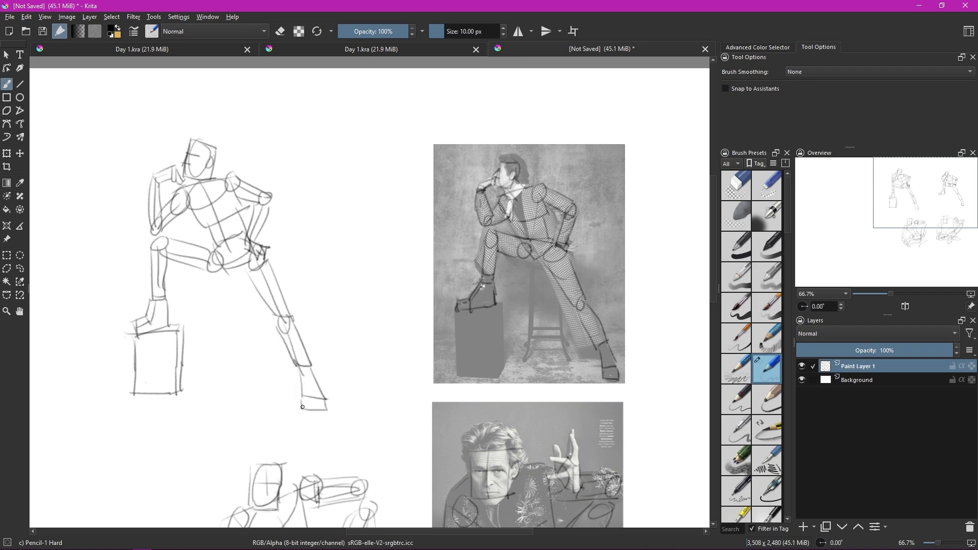
drag(321, 405, 285, 319)
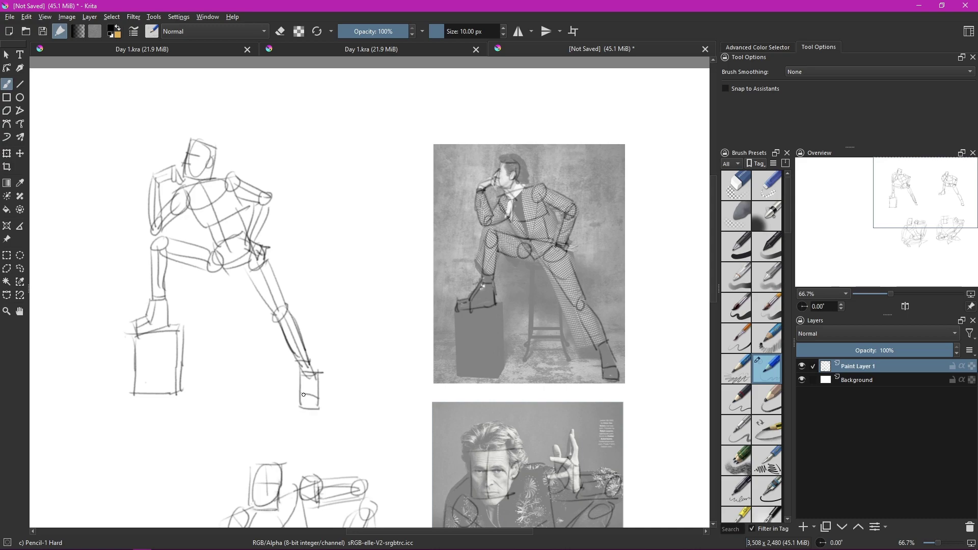
key(slash)
key(slash)
Erase the stray lines along the extended leg's foot and switch back to the pencil.
scroll(275, 314, down, 2)
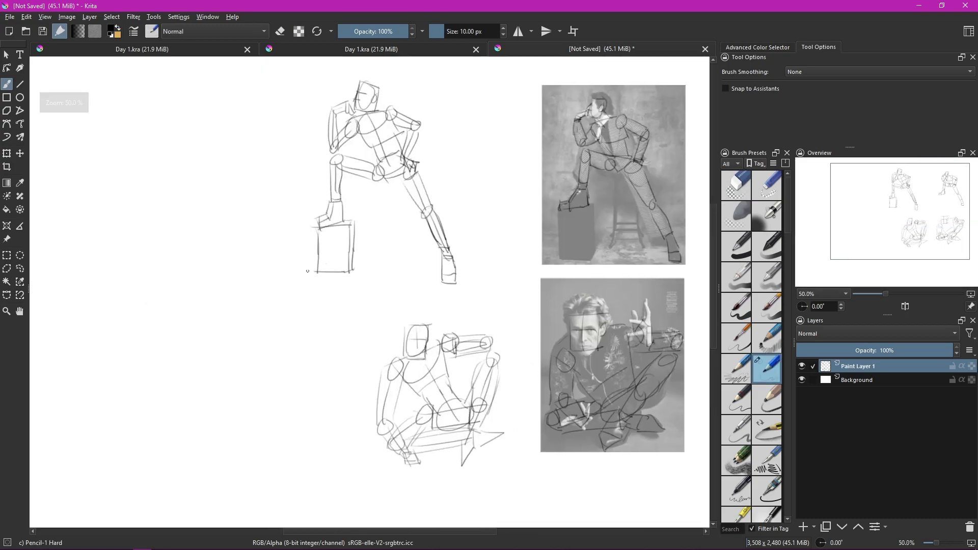
scroll(274, 314, down, 5)
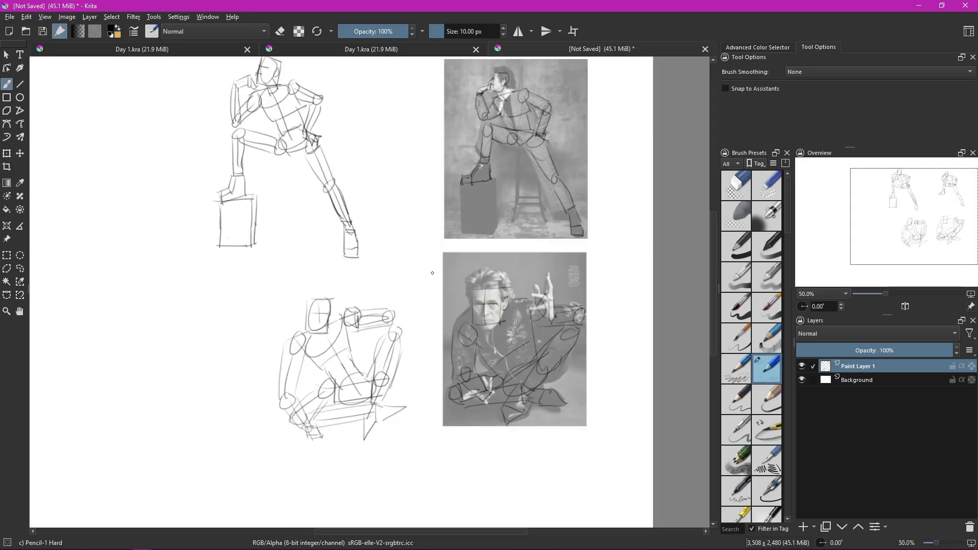
scroll(357, 153, up, 3)
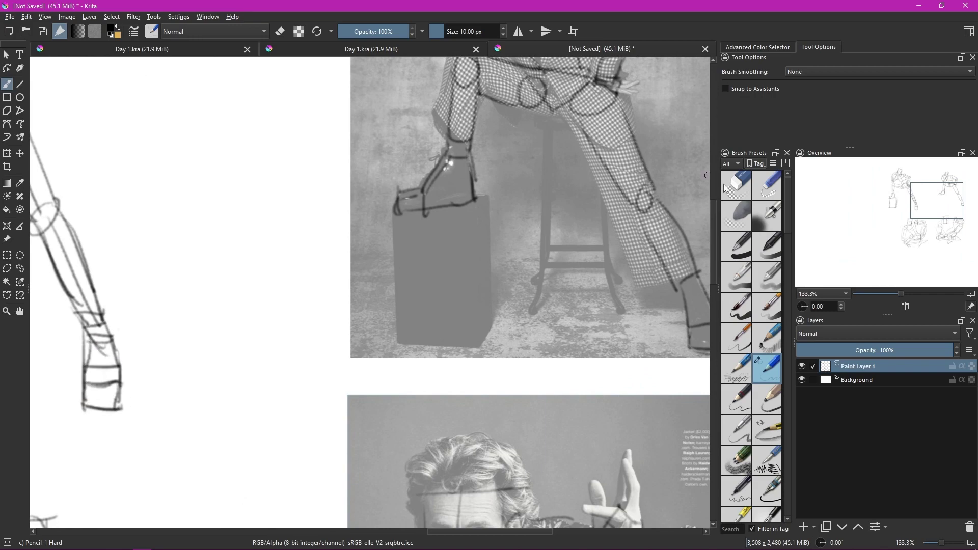
key(slash)
drag(81, 332, 84, 405)
key(slash)
scroll(83, 327, down, 3)
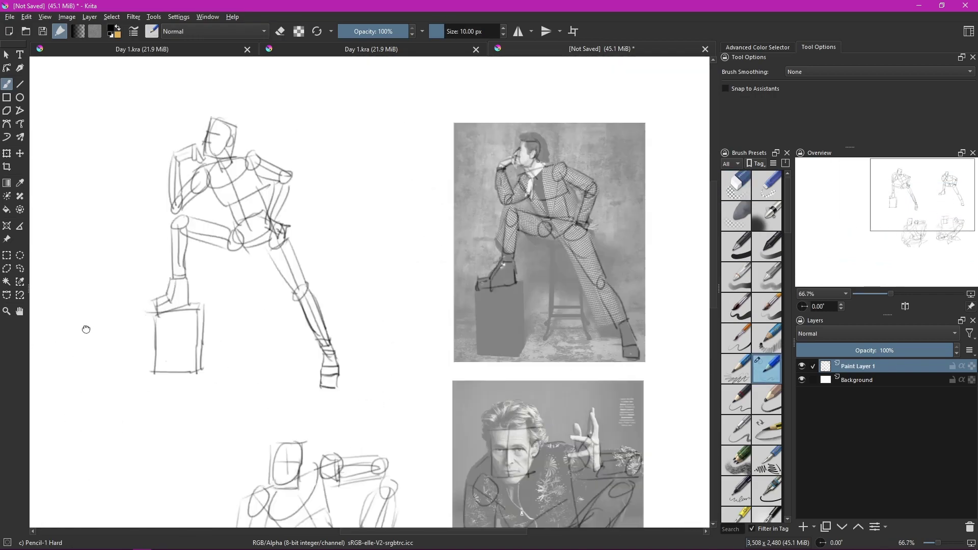
scroll(201, 302, up, 2)
scroll(202, 302, down, 3)
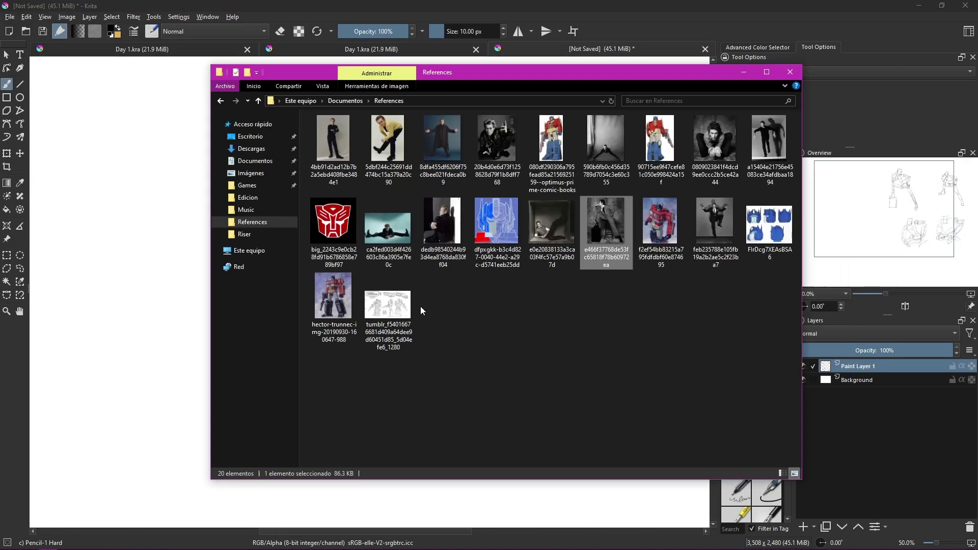
Bring the photo of the man reclining in a box from the References folder into the canvas and place it below the crouching photo.
drag(546, 219, 199, 305)
scroll(164, 230, up, 2)
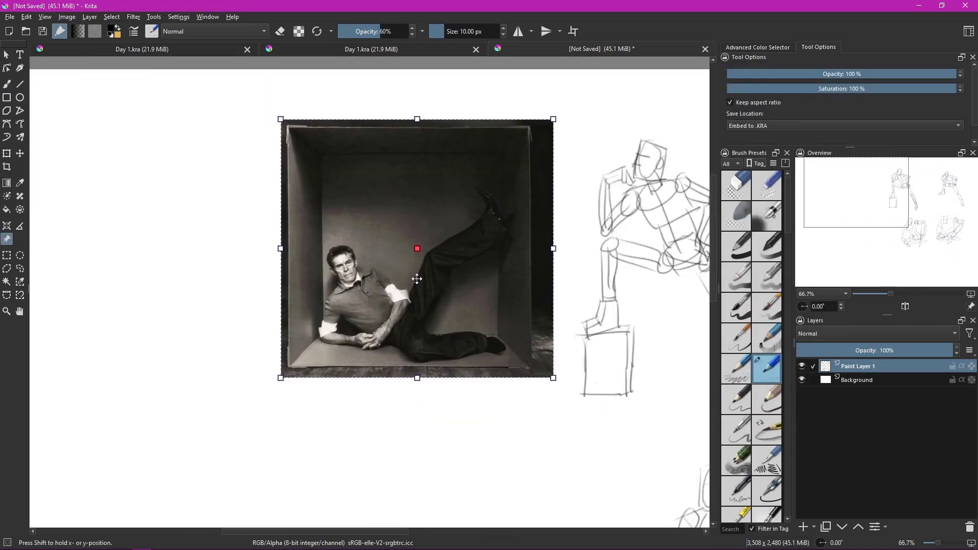
scroll(362, 343, down, 4)
scroll(363, 343, up, 4)
drag(487, 401, 567, 465)
scroll(262, 175, down, 2)
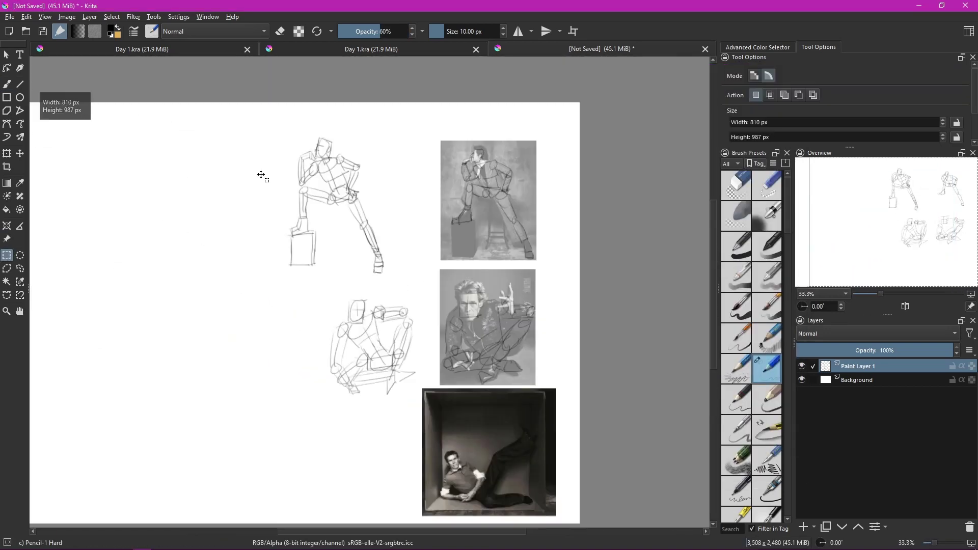
Overlay the standing sketch on its photo, scale it down to match the photographed figure and move it back beside the photo.
key(ctrl+t)
key(t)
drag(324, 109, 590, 183)
key(ctrl+t)
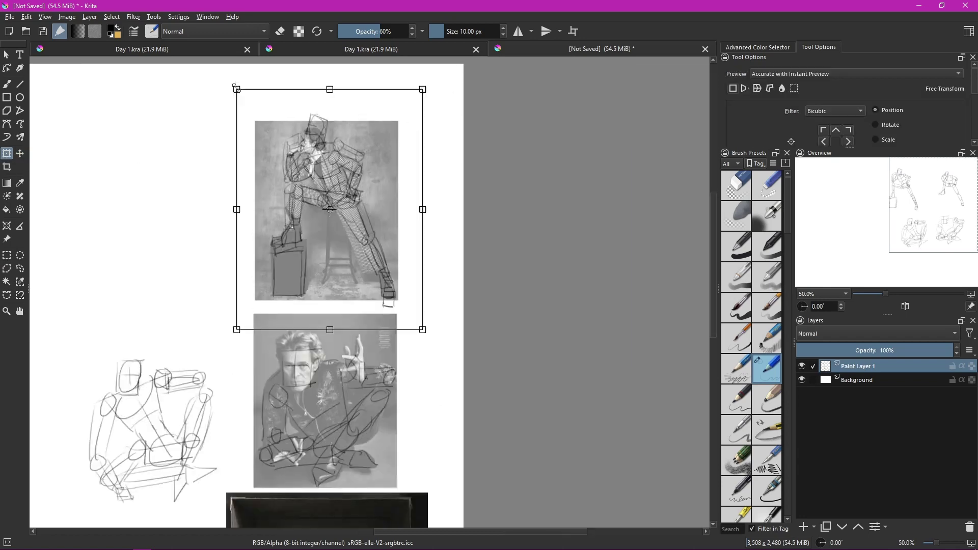
key(t)
drag(423, 188, 304, 190)
key(ctrl+t)
key(t)
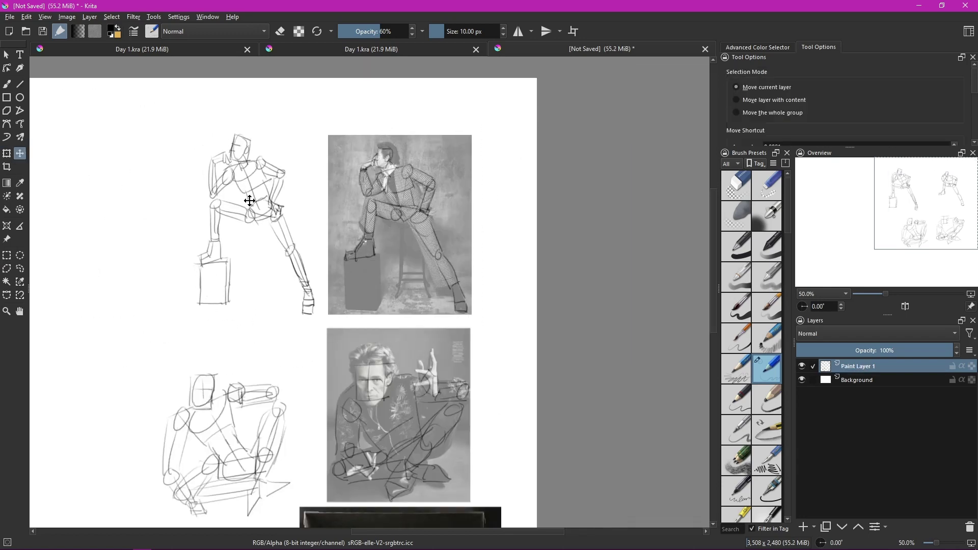
Lower the opacity of the reclining-pose reference photo to about 51%.
scroll(305, 306, down, 2)
scroll(109, 207, down, 4)
click(7, 84)
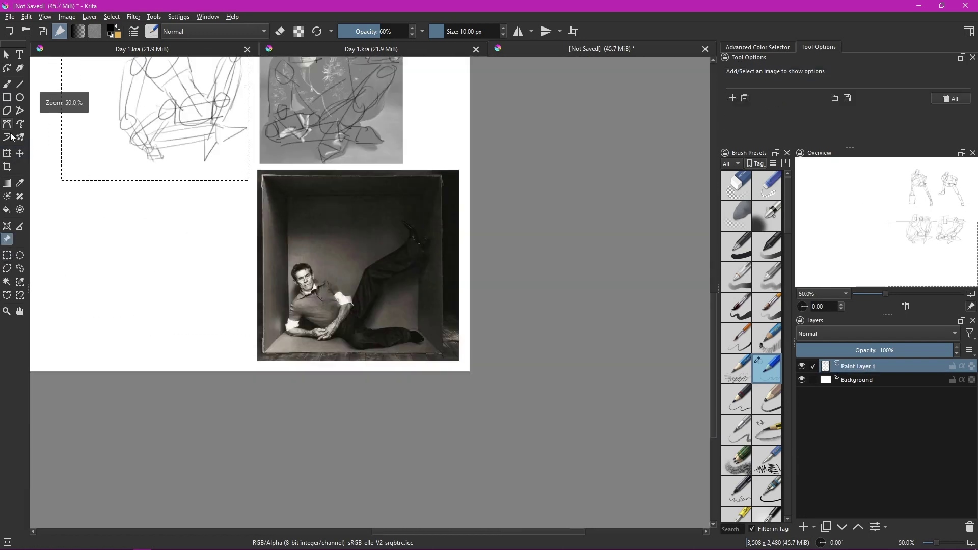
scroll(259, 305, up, 3)
key(ctrl+t)
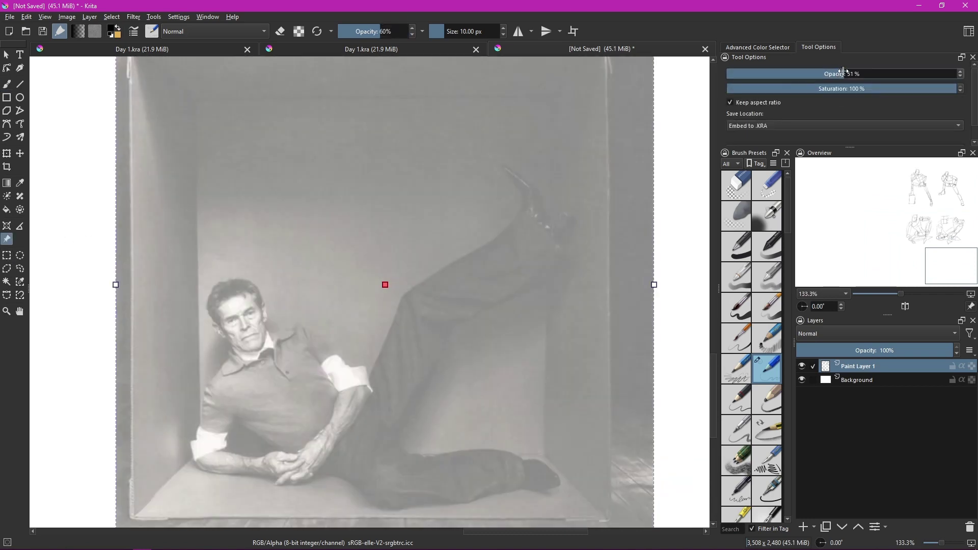
key(Return)
Trace the reclining man's head with a tilted outline, face guide lines and neck lines.
mouse_move(224, 298)
mouse_down()
mouse_move(257, 346)
mouse_move(267, 329)
mouse_move(246, 289)
mouse_move(237, 350)
mouse_up()
key(ctrl+z)
scroll(232, 341, up, 2)
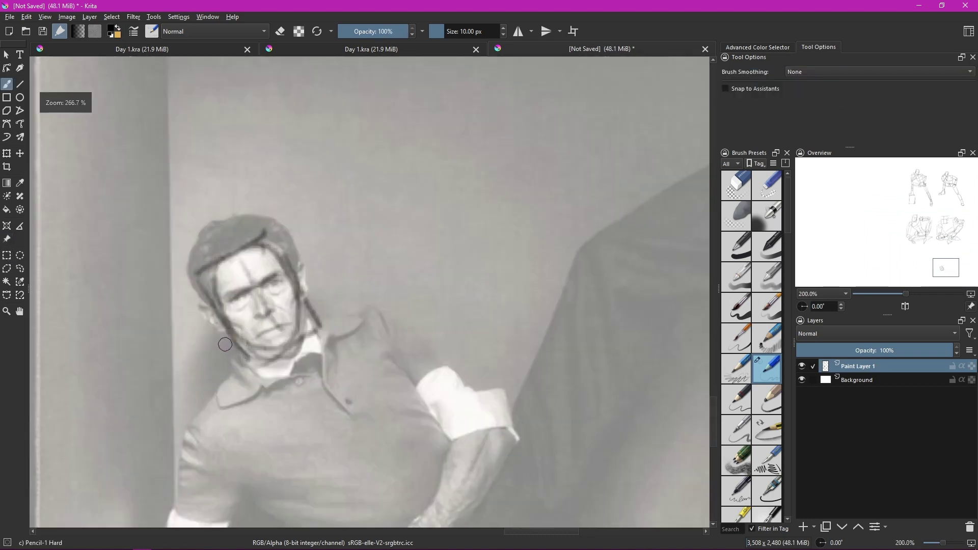
drag(219, 301, 201, 334)
drag(293, 259, 308, 300)
scroll(407, 215, down, 2)
Trace the shoulder line, shoulder circles, rib cage, waist lines and pelvis oval over the reclining torso.
drag(237, 275, 330, 219)
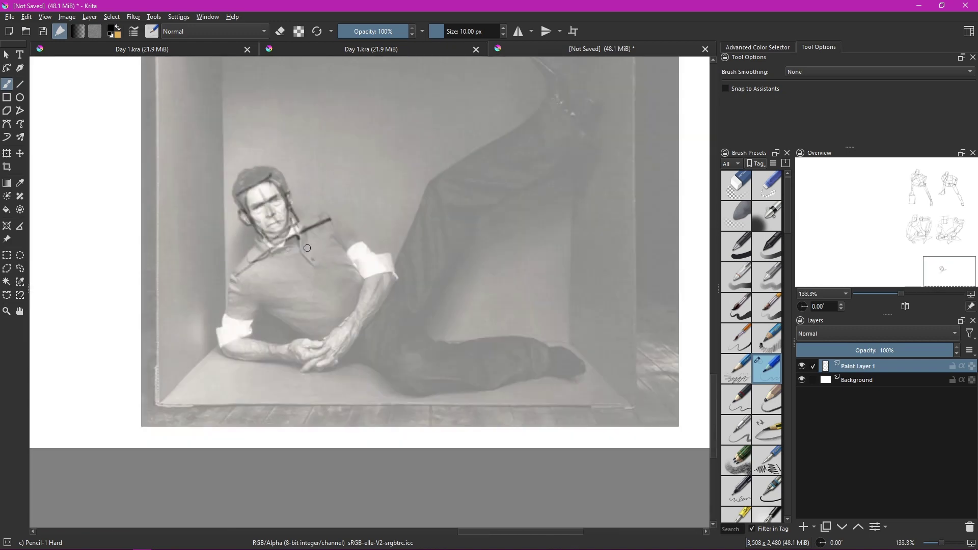
mouse_move(288, 245)
mouse_down()
mouse_move(417, 316)
mouse_move(329, 240)
mouse_move(242, 288)
mouse_move(255, 309)
mouse_move(347, 277)
mouse_up()
mouse_move(306, 321)
mouse_down()
mouse_move(350, 276)
mouse_move(387, 352)
mouse_move(423, 318)
mouse_up()
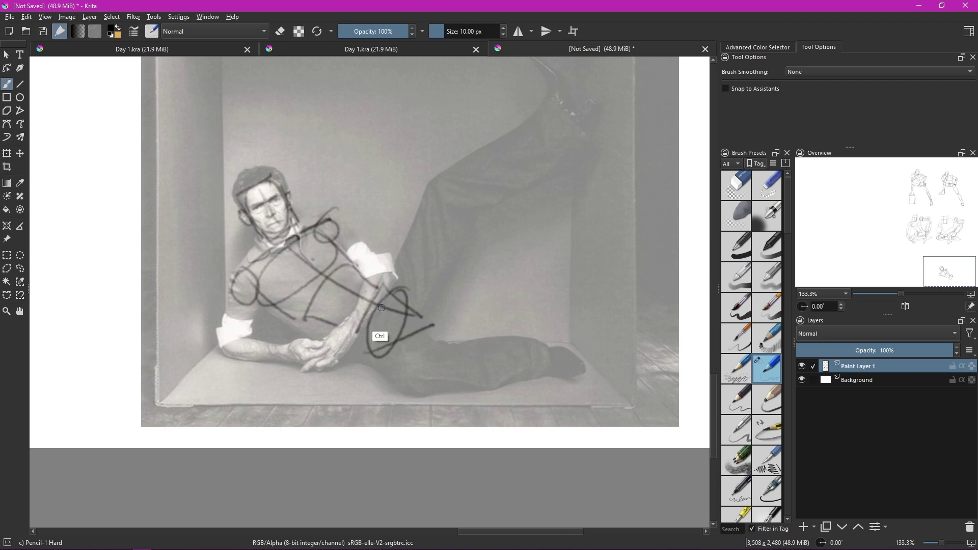
drag(395, 280, 366, 374)
key(ctrl+z)
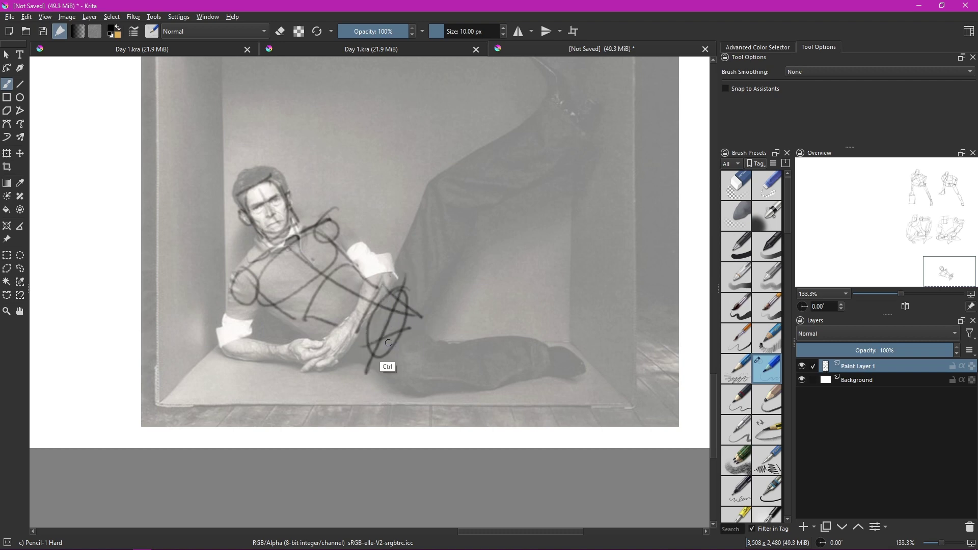
key(ctrl+z)
Trace the hip circles, the raised leg's knee and centre line, and both feet over the photo.
mouse_move(392, 285)
mouse_down()
mouse_move(385, 326)
mouse_move(403, 331)
mouse_move(459, 192)
mouse_move(555, 142)
mouse_up()
drag(392, 357, 427, 370)
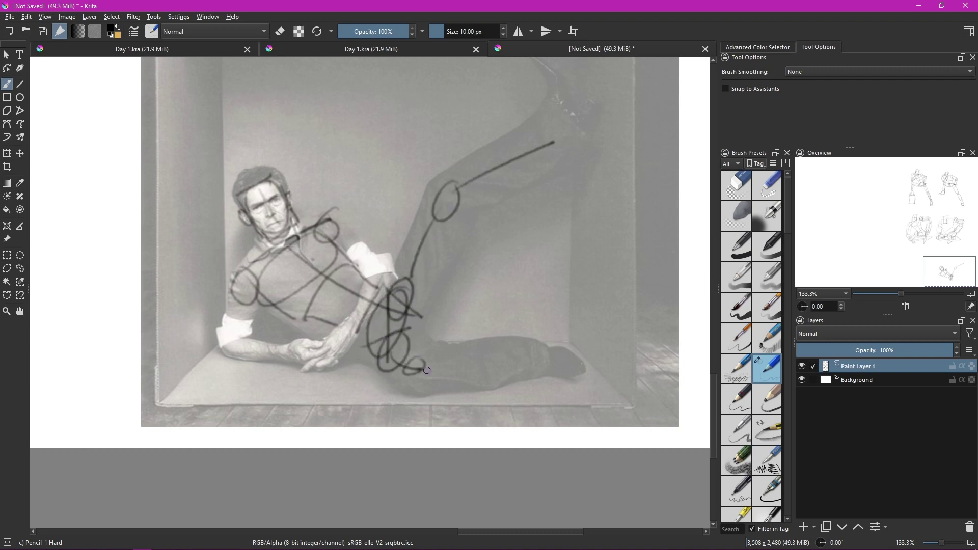
key(ctrl+z)
drag(548, 69, 554, 148)
mouse_move(550, 342)
mouse_down()
mouse_move(579, 362)
mouse_move(545, 368)
mouse_up()
Trace the folded arm and outline the raised leg's thigh and shin over the photo.
mouse_move(331, 237)
mouse_down()
mouse_move(377, 280)
mouse_move(357, 361)
mouse_up()
drag(426, 188, 396, 266)
drag(455, 220, 426, 280)
drag(461, 200, 557, 154)
drag(554, 121, 431, 188)
drag(409, 328, 375, 385)
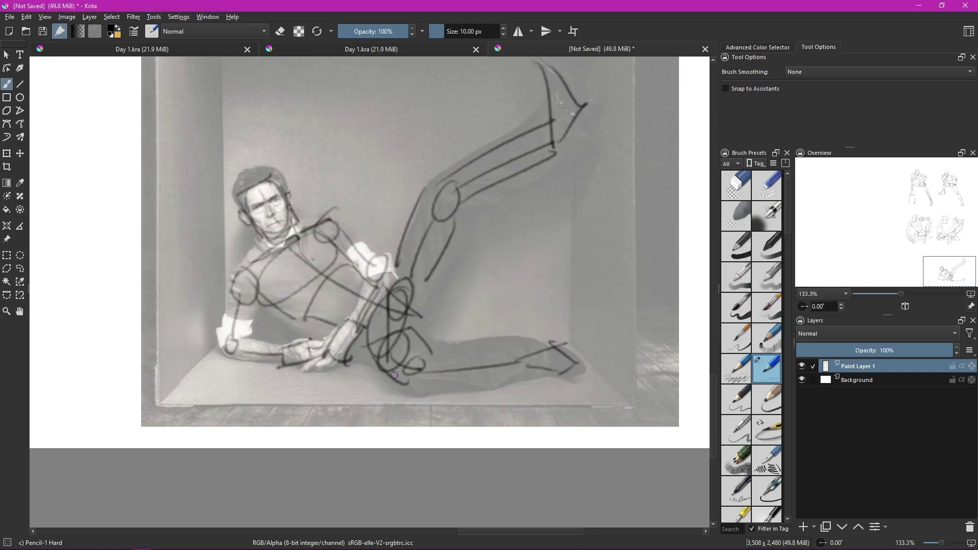
Mark the raised knee with cross lines and outline the lying leg from knee to ankle.
drag(459, 191, 433, 214)
drag(426, 352, 410, 388)
drag(441, 178, 469, 220)
drag(431, 357, 535, 346)
drag(527, 345, 525, 389)
drag(426, 359, 421, 388)
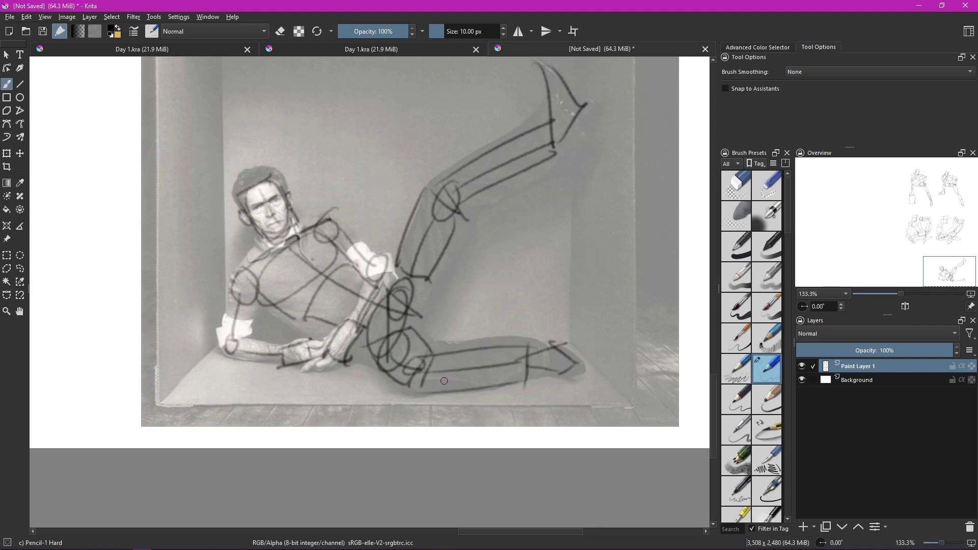
Outline the supporting arm from shoulder to hand and the other arm resting in front of the torso.
mouse_move(229, 313)
mouse_down()
mouse_move(181, 369)
mouse_move(176, 404)
mouse_up()
mouse_move(199, 364)
mouse_down()
mouse_move(207, 397)
mouse_move(257, 401)
mouse_up()
drag(188, 417, 233, 419)
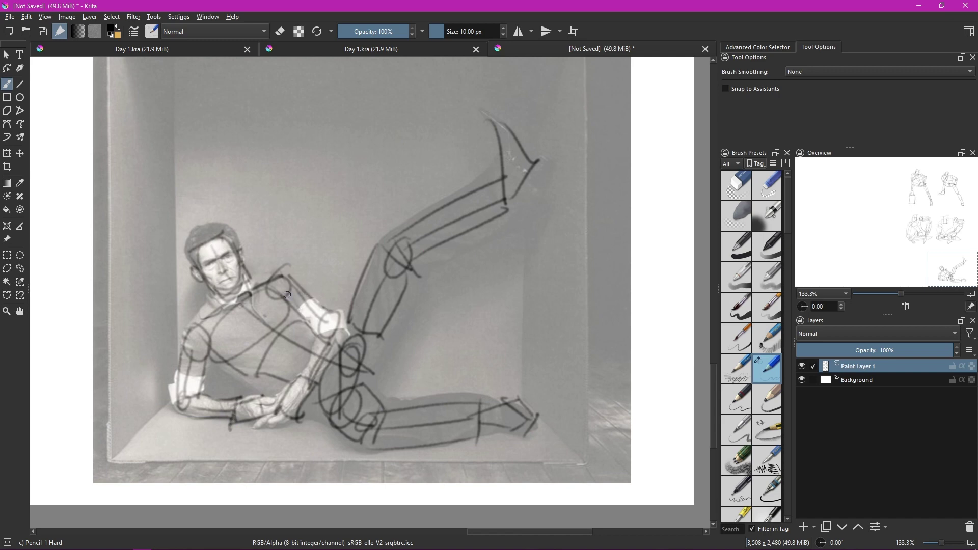
mouse_move(287, 294)
mouse_down()
mouse_move(333, 337)
mouse_move(305, 402)
mouse_up()
Sketch the reclining figure's head oval with a face cross, curved spine and tilted shoulder line beside the photo.
scroll(306, 403, down, 3)
mouse_move(31, 357)
mouse_down()
mouse_move(262, 317)
mouse_move(444, 361)
mouse_up()
key(Tab)
mouse_move(189, 313)
mouse_down()
mouse_move(186, 359)
mouse_move(200, 330)
mouse_up()
drag(200, 357, 304, 415)
key(ctrl+z)
drag(240, 341, 185, 373)
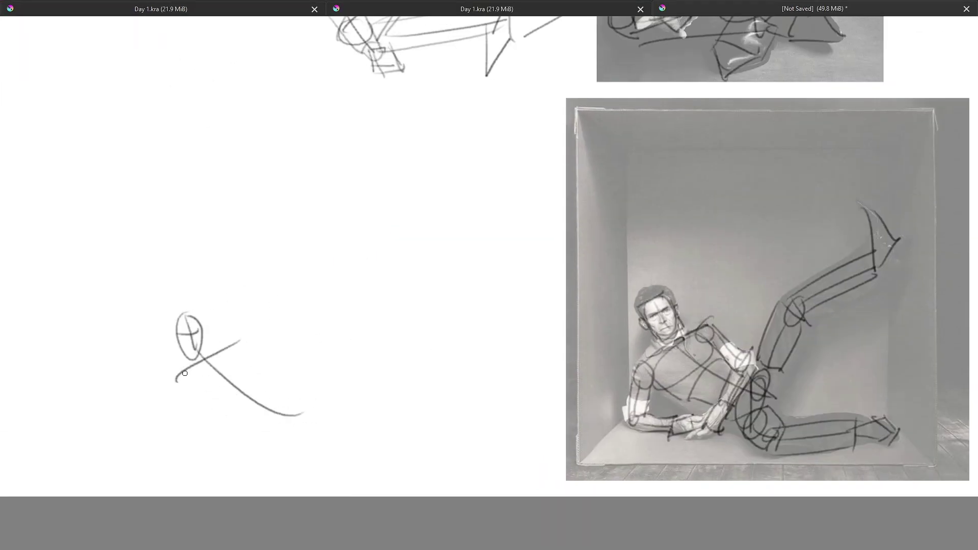
Draw a tilted box around the head oval, undoing misplaced lines.
mouse_move(173, 316)
mouse_down()
mouse_move(208, 357)
mouse_move(203, 312)
mouse_move(221, 359)
mouse_up()
key(ctrl+z)
mouse_move(163, 324)
mouse_down()
mouse_move(186, 366)
mouse_move(245, 357)
mouse_up()
key(ctrl+z)
key(ctrl+z)
key(ctrl+z)
Add the pelvis oval at the end of the spine and sketch the rib cage and torso sides below the shoulders.
drag(306, 390, 305, 388)
drag(232, 336, 255, 372)
drag(190, 367, 219, 410)
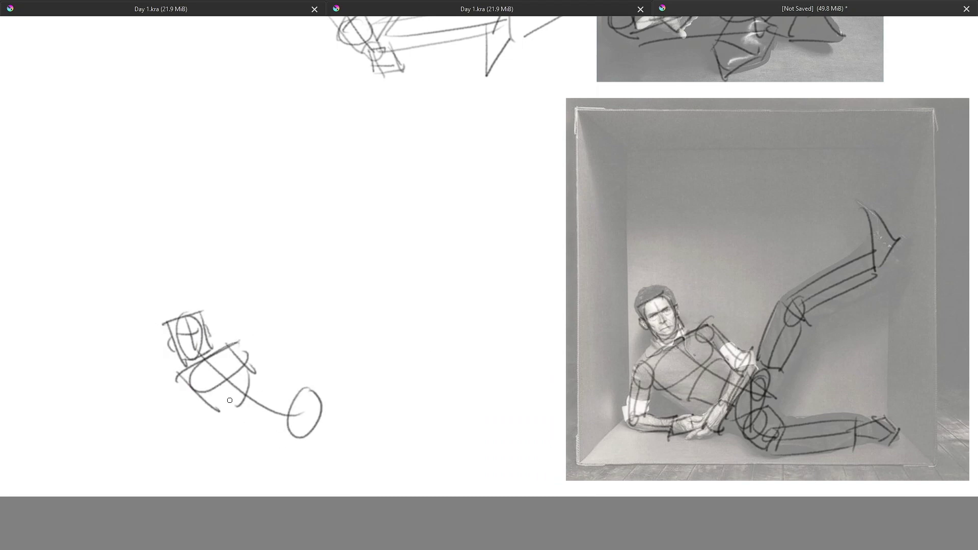
mouse_move(238, 347)
mouse_down()
mouse_move(222, 407)
mouse_move(258, 421)
mouse_up()
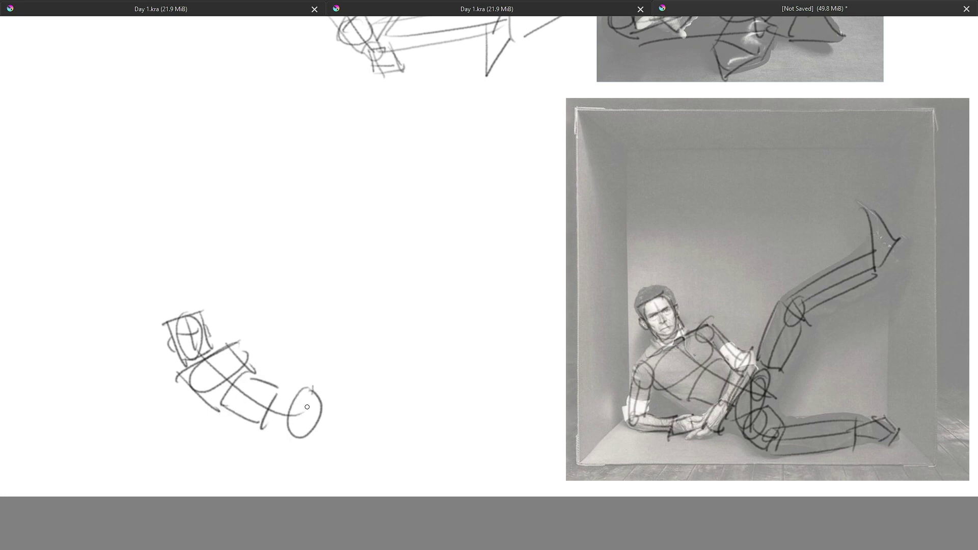
Connect the waist to the pelvis and add the pelvis centre line and two hip circles.
drag(313, 380, 291, 453)
drag(280, 408, 328, 390)
drag(265, 431, 322, 419)
drag(303, 402, 293, 432)
Draw the shoulder circles and sketch both bent arms with elbows, forearms and hands resting in front of the torso.
drag(248, 343, 227, 340)
drag(183, 371, 172, 433)
key(ctrl+z)
mouse_move(222, 434)
mouse_down()
mouse_move(181, 432)
mouse_move(229, 446)
mouse_move(222, 438)
mouse_up()
key(ctrl+z)
key(ctrl+z)
key(ctrl+z)
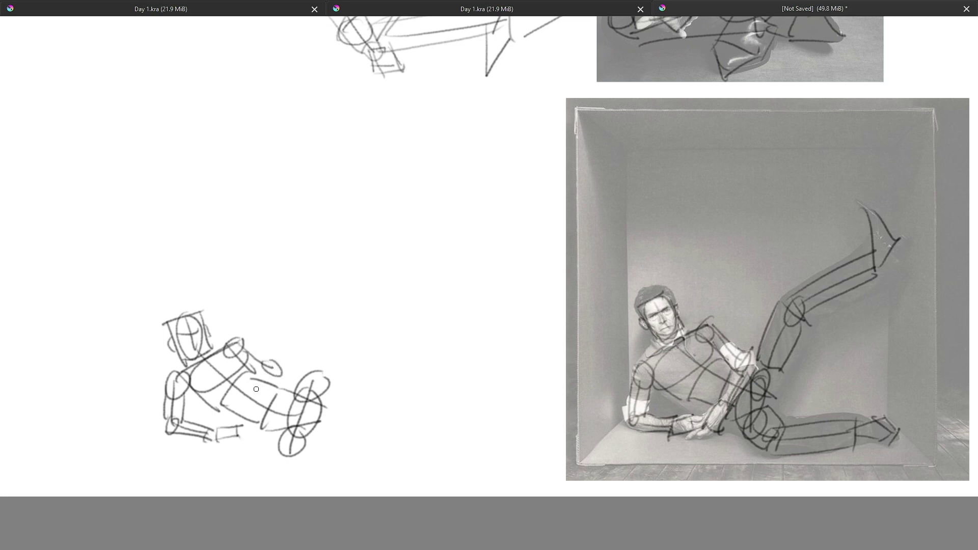
drag(270, 368, 250, 444)
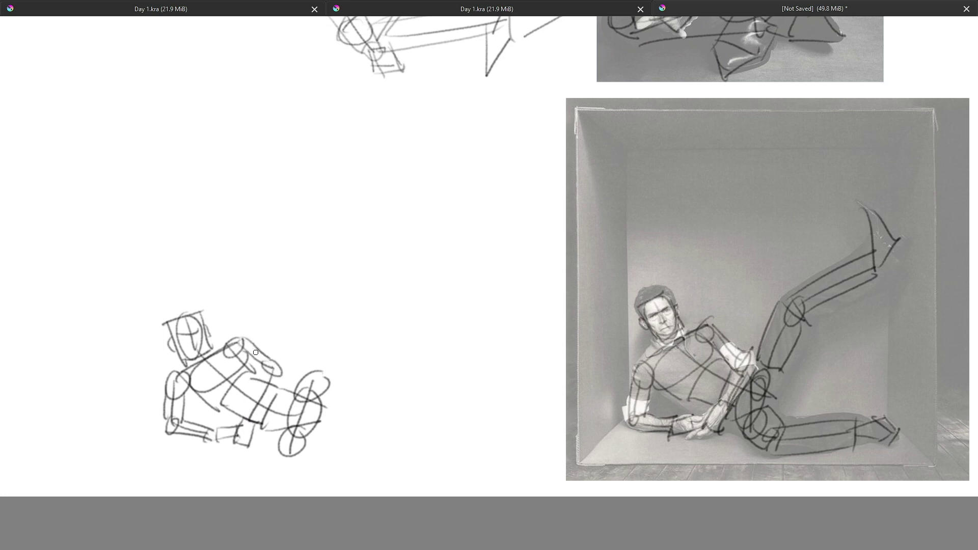
drag(274, 370, 257, 423)
Sketch the raised leg from the hip over the knee circle to the ankle and add the pointed foot.
mouse_move(326, 375)
mouse_down()
mouse_move(357, 326)
mouse_move(433, 290)
mouse_up()
key(ctrl+z)
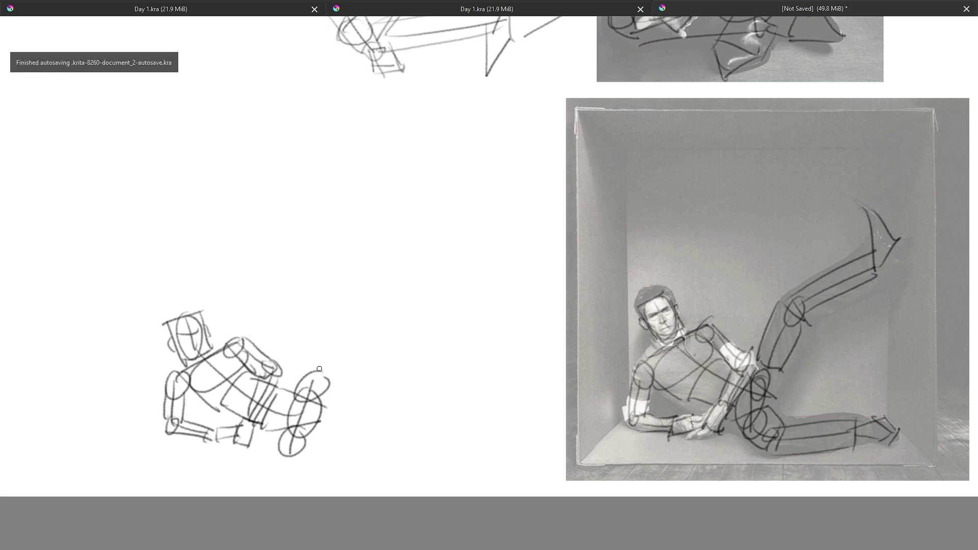
mouse_move(353, 329)
mouse_down()
mouse_move(323, 369)
mouse_move(357, 326)
mouse_up()
mouse_move(367, 311)
mouse_down()
mouse_move(438, 286)
mouse_move(309, 372)
mouse_up()
drag(365, 337, 334, 385)
drag(351, 309, 436, 279)
mouse_move(380, 326)
mouse_down()
mouse_move(441, 301)
mouse_move(359, 339)
mouse_move(351, 318)
mouse_move(380, 326)
mouse_up()
drag(433, 279, 443, 309)
mouse_move(437, 243)
mouse_down()
mouse_move(469, 301)
mouse_move(446, 224)
mouse_up()
key(ctrl+z)
Clean up the stray lines around the raised foot with an eraser brush.
key(Tab)
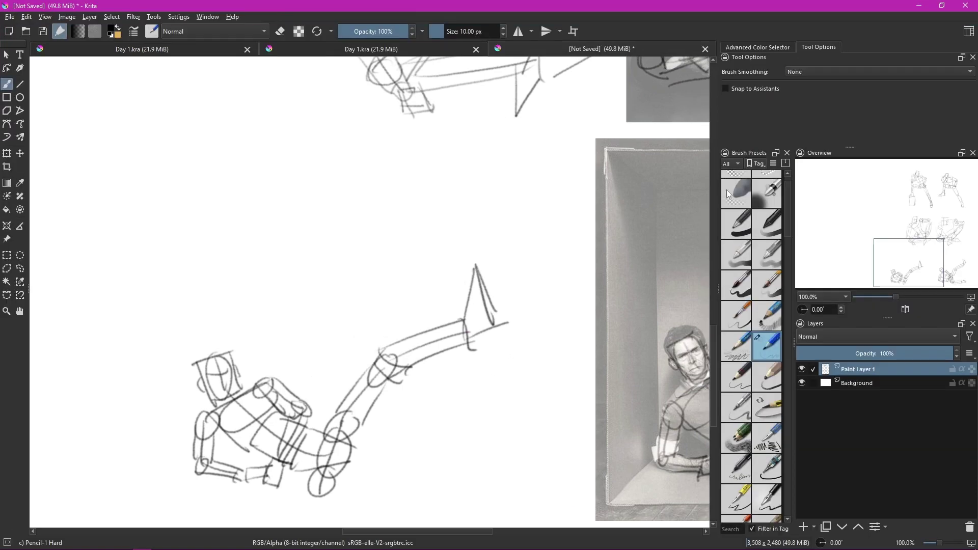
scroll(727, 189, up, 1)
click(736, 185)
key(Tab)
Sketch the lying leg with its knee circle, lower leg outlines and foot along the ground.
drag(322, 460, 326, 456)
drag(328, 457, 414, 448)
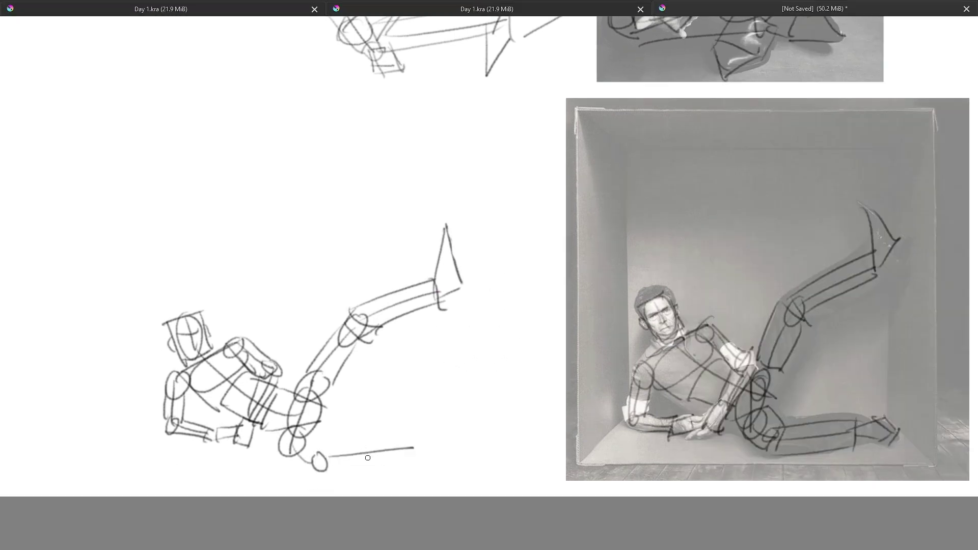
drag(323, 472, 409, 460)
mouse_move(324, 453)
mouse_down()
mouse_move(405, 449)
mouse_move(449, 433)
mouse_up()
key(ctrl+z)
drag(408, 455, 441, 467)
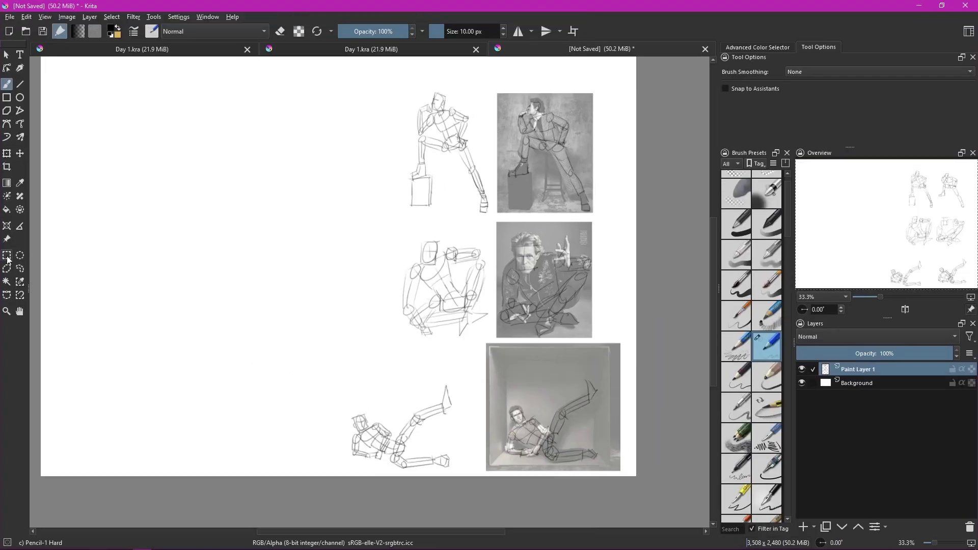
drag(258, 214, 275, 379)
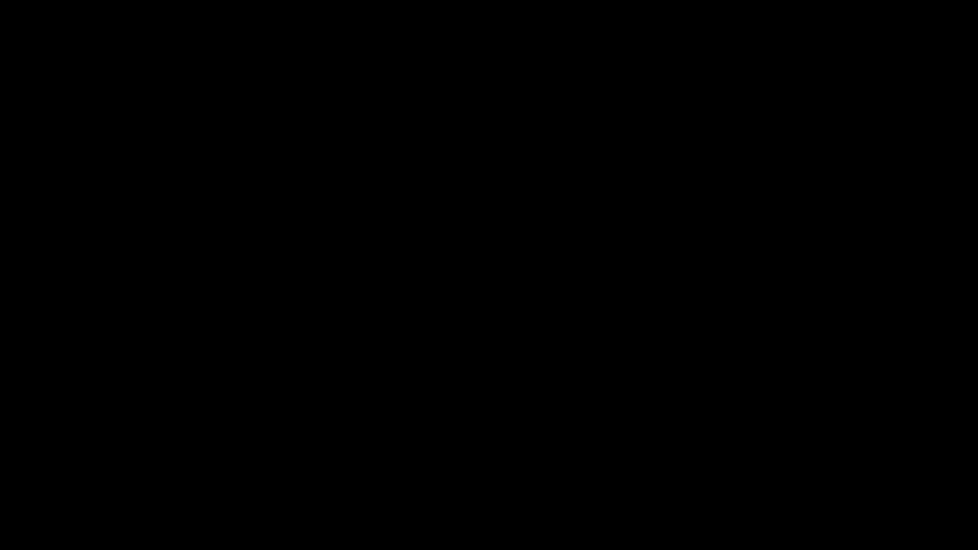